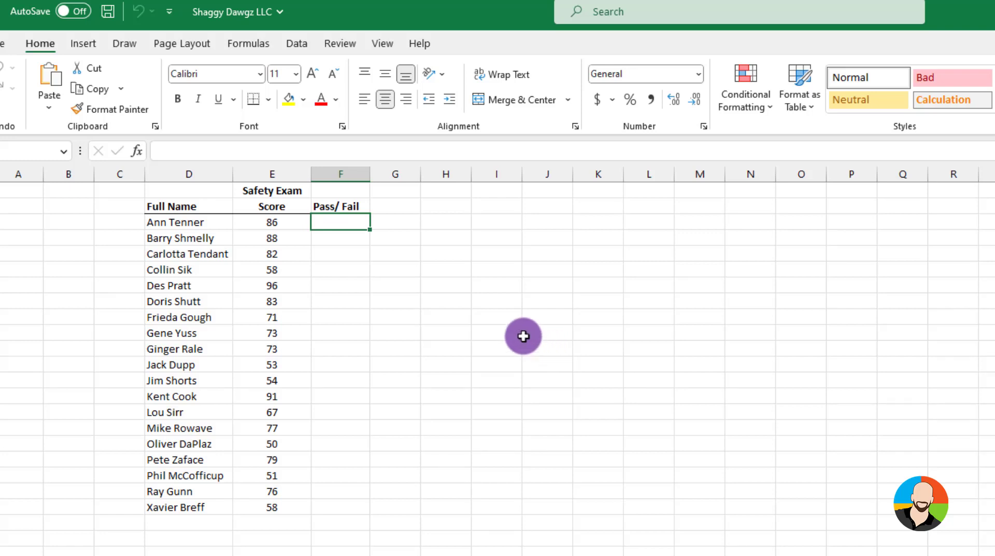
# Insert an IF function in F3, the first Pass/Fail cell, with the logical test E3>=70.
pyautogui.click(138, 151)
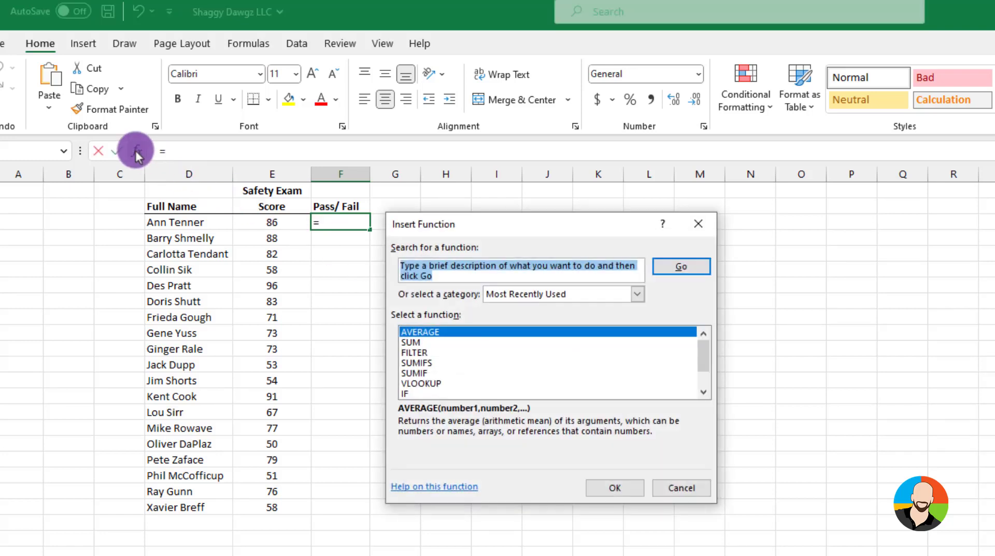
pyautogui.write('if')
pyautogui.press('Return')
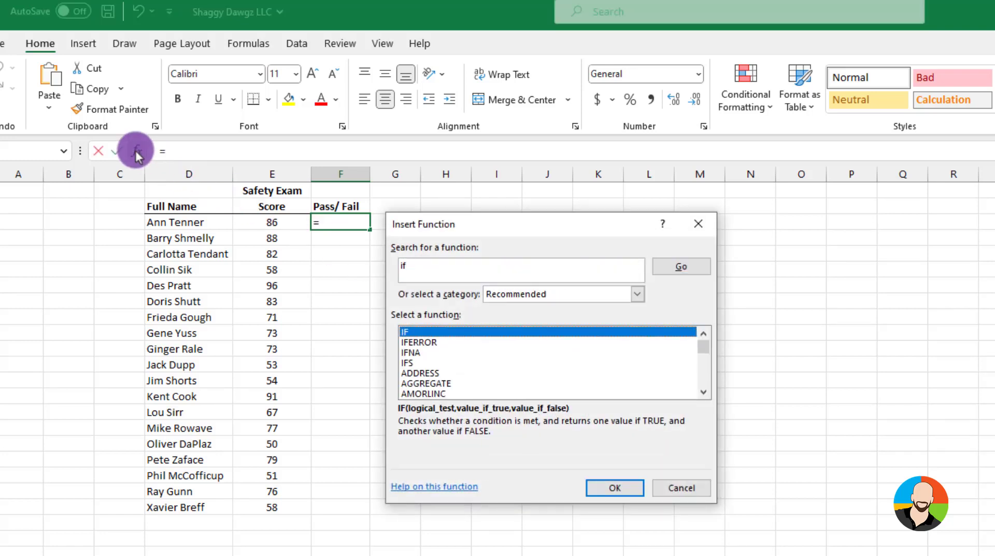
pyautogui.click(407, 333)
pyautogui.click(615, 487)
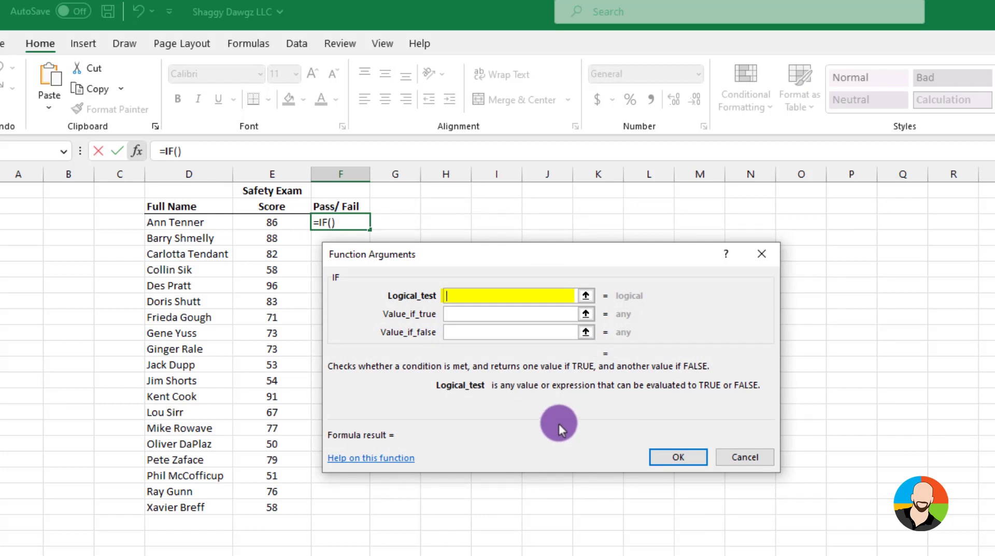
pyautogui.click(280, 222)
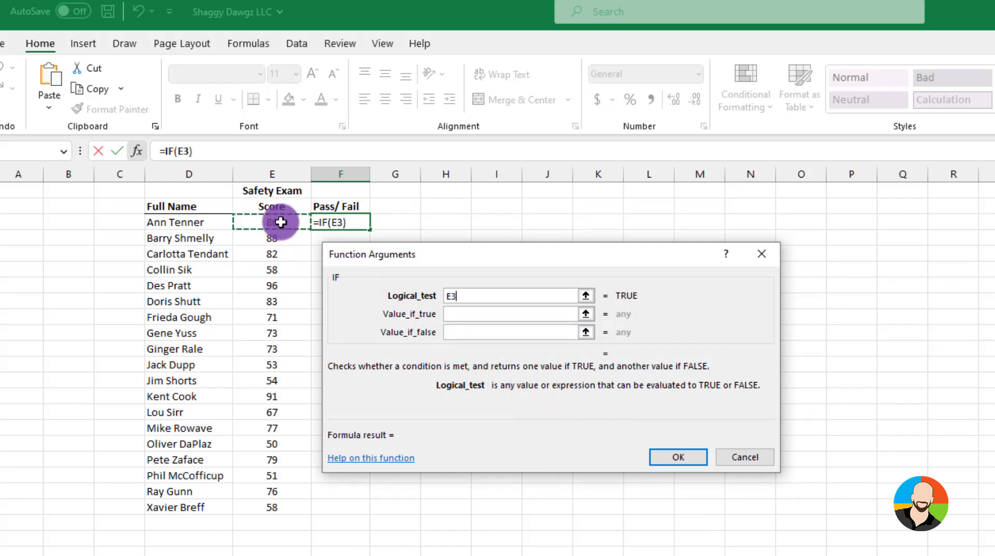
pyautogui.write('>')
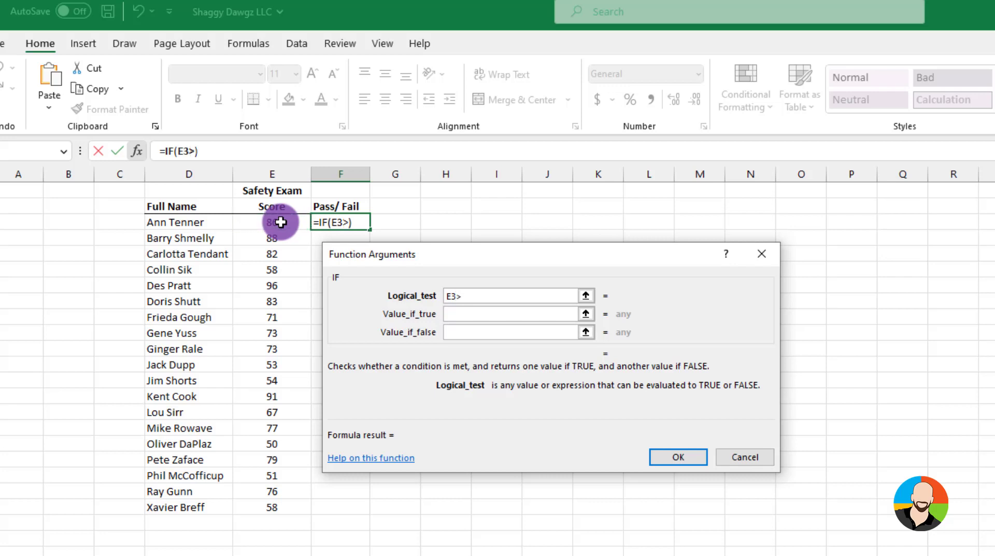
pyautogui.write('=70')
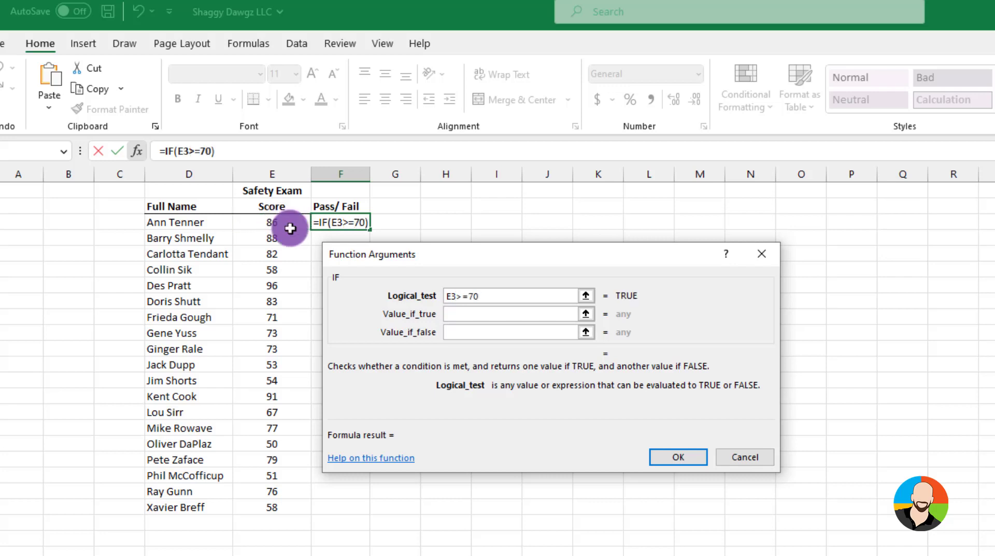
# Make the IF formula return "Pass" when true and "Fail" when false, and fill it down the Pass/Fail column to the last row.
pyautogui.click(468, 314)
pyautogui.click(468, 314)
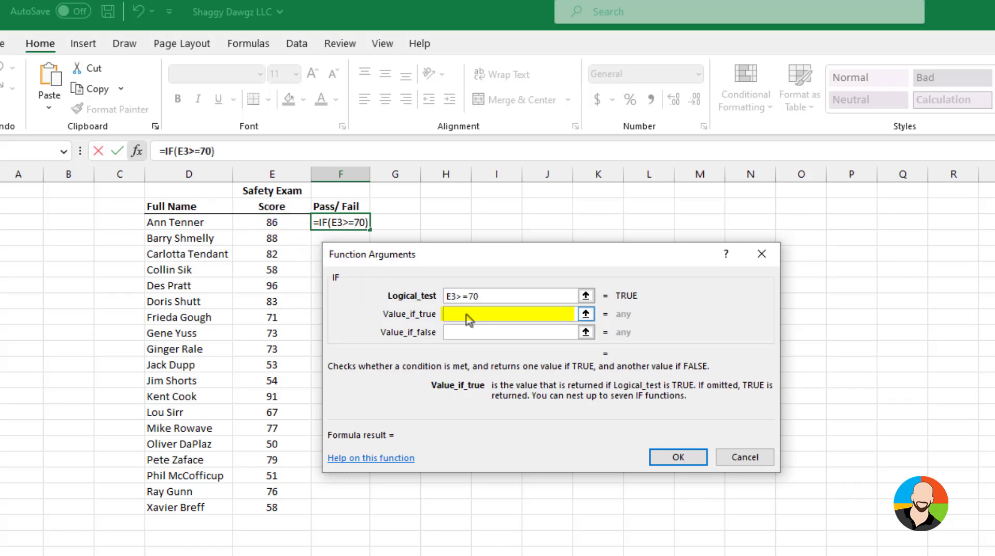
pyautogui.write('Pass')
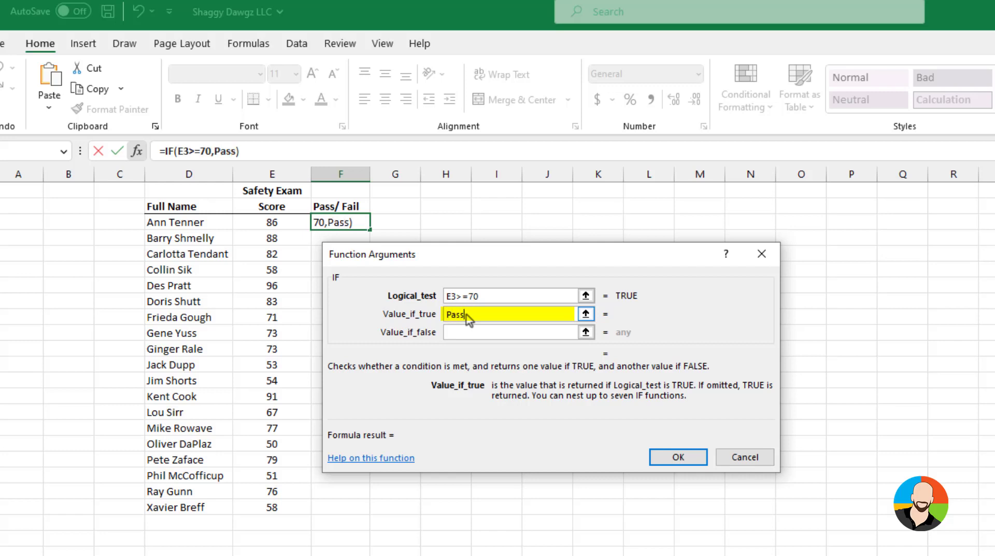
pyautogui.click(461, 332)
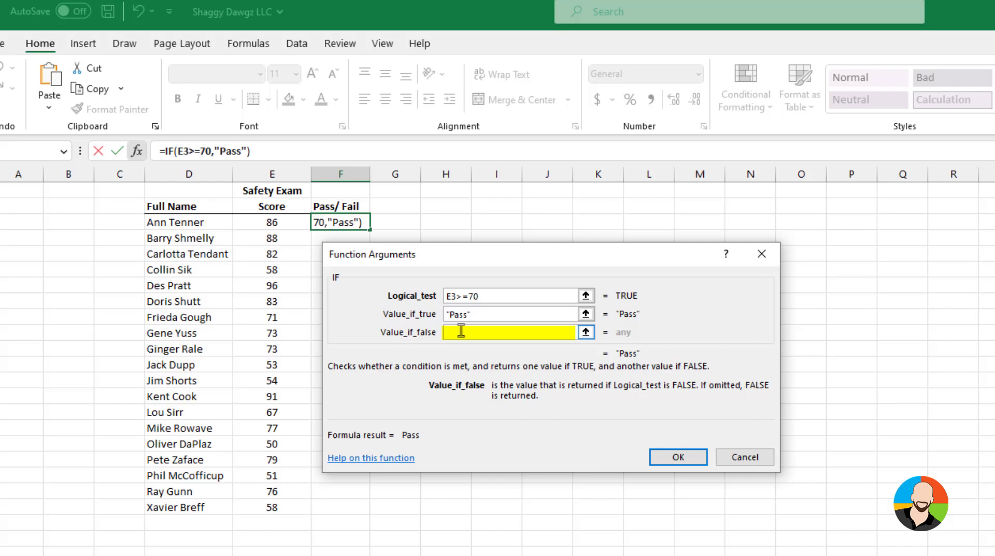
pyautogui.write('Fail')
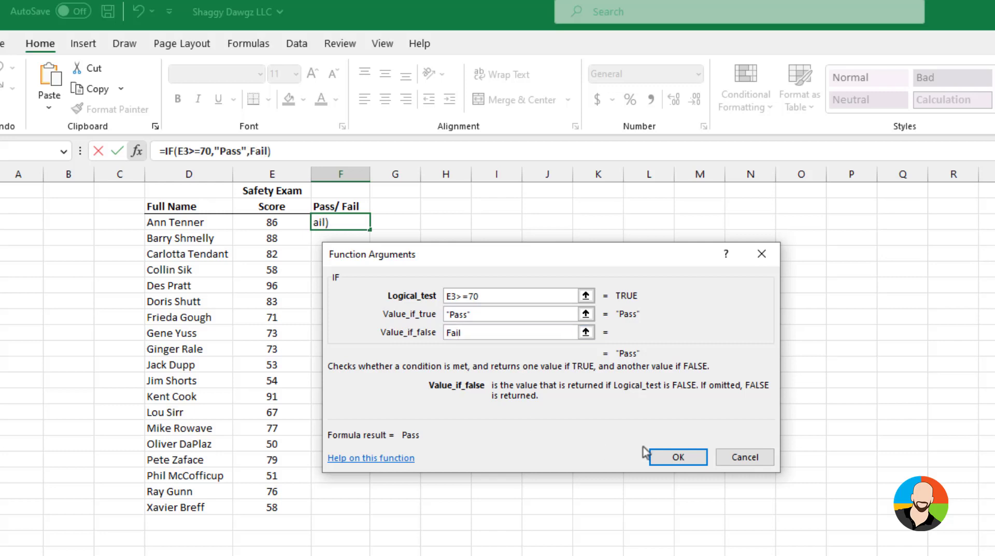
pyautogui.click(673, 461)
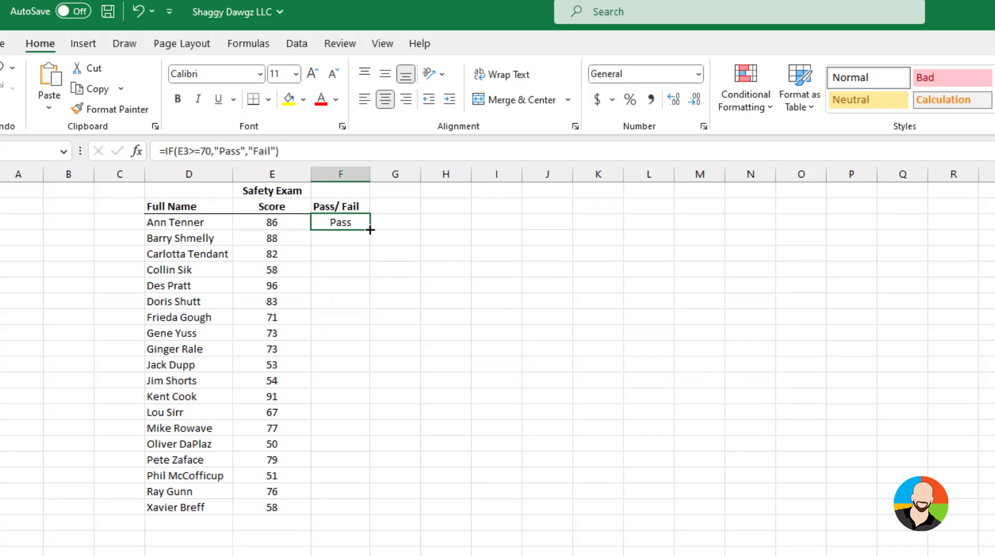
pyautogui.moveTo(368, 228); pyautogui.dragTo(356, 515)
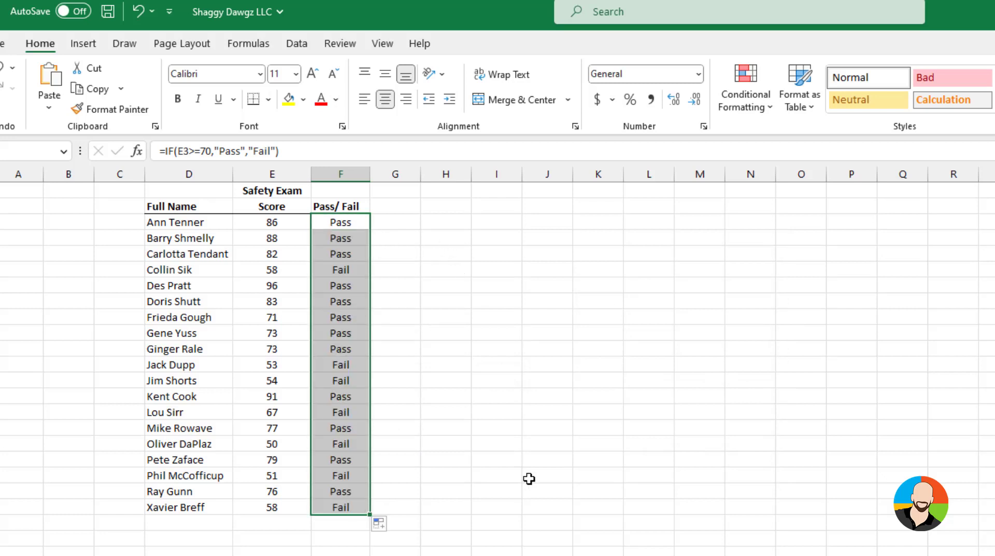
pyautogui.click(535, 259)
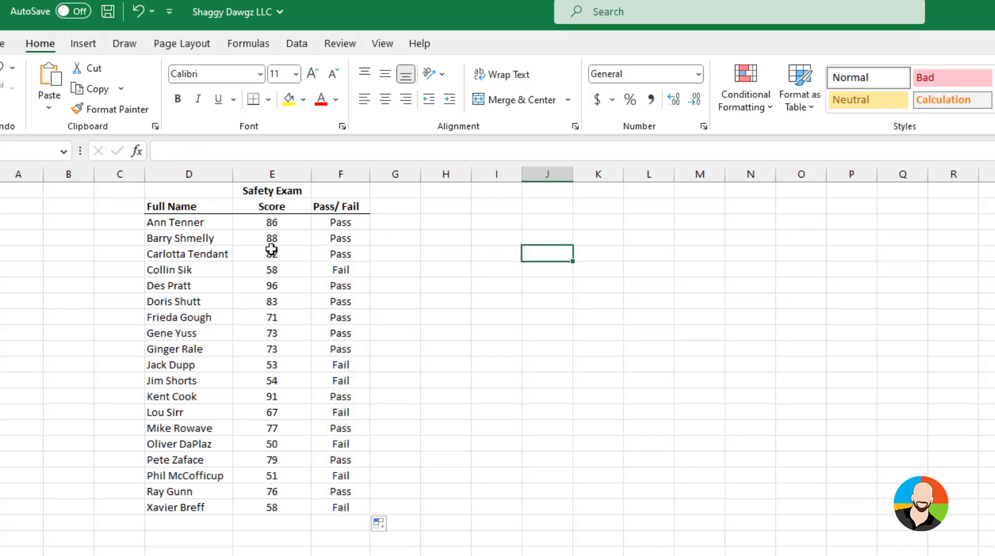
# Test the Pass/Fail formula by changing the first exam score in E3 to 56, 95, 75, 8, 78 and 83 in turn.
pyautogui.click(271, 224)
pyautogui.write('56')
pyautogui.press('Return')
pyautogui.press('Up')
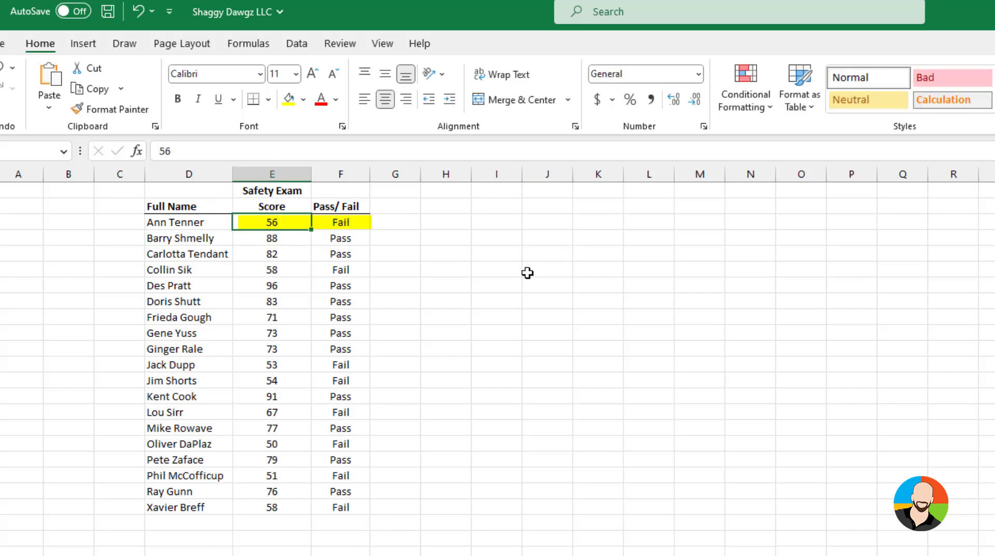
pyautogui.write('95')
pyautogui.press('Return')
pyautogui.press('Up')
pyautogui.write('75')
pyautogui.press('Return')
pyautogui.press('Up')
pyautogui.write('8')
pyautogui.press('Return')
pyautogui.press('Up')
pyautogui.write('78')
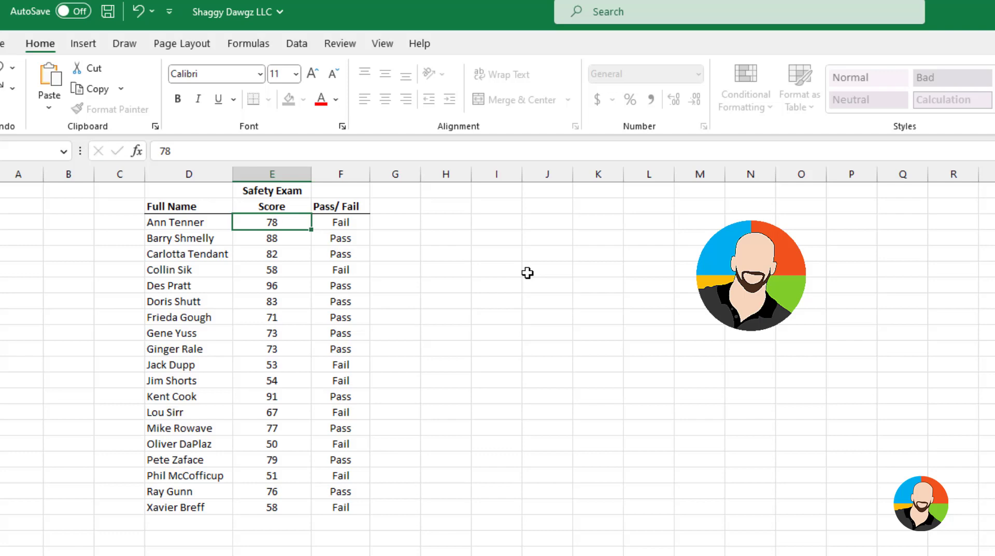
pyautogui.press('Return')
pyautogui.press('Up')
pyautogui.write('83')
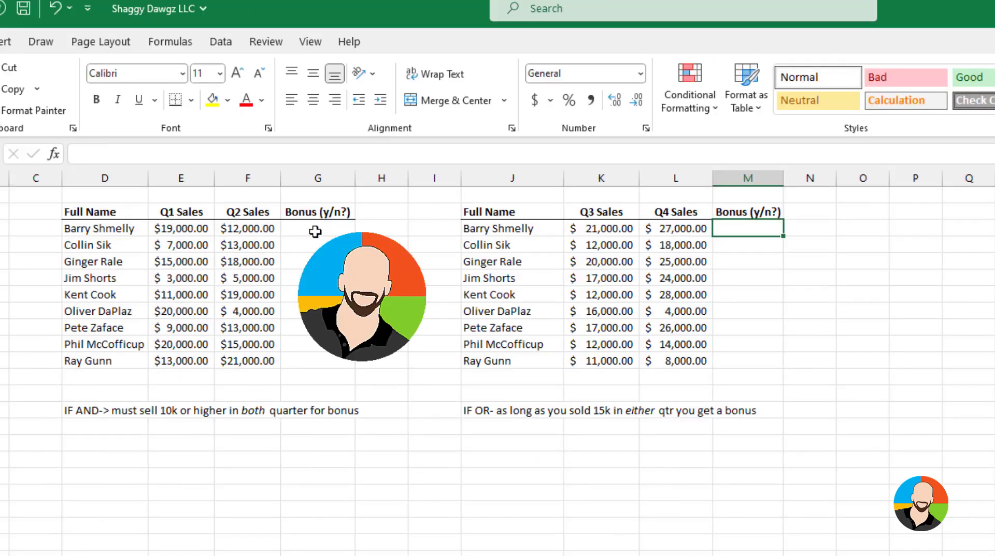
# Insert an IF function in G3, the first Bonus (y/n?) cell of the Q1/Q2 sales table.
pyautogui.click(318, 228)
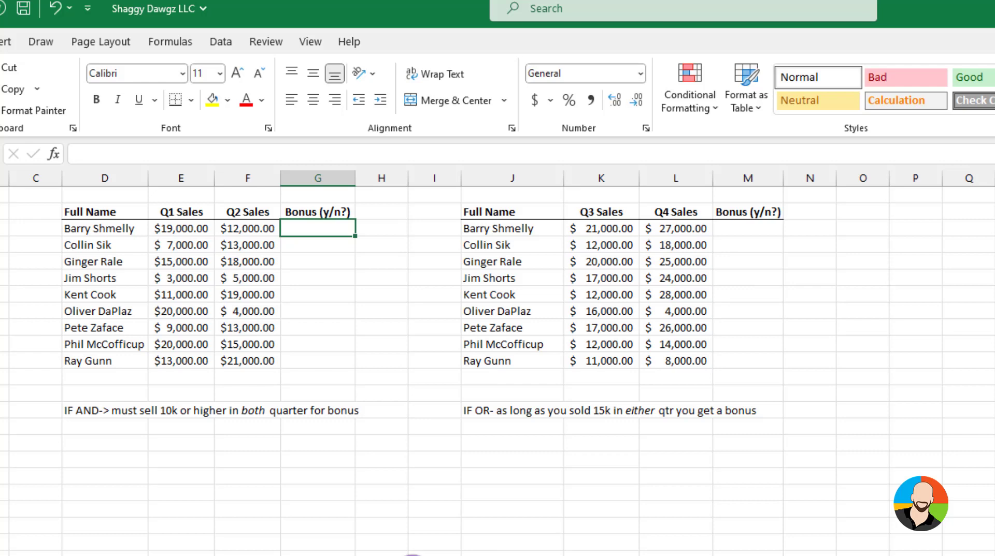
pyautogui.click(53, 155)
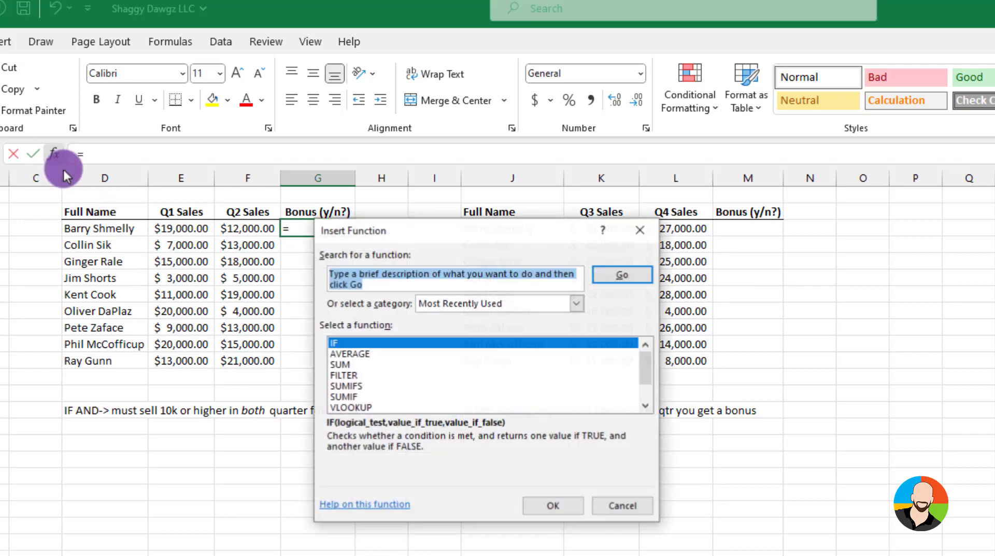
pyautogui.write('if')
pyautogui.press('Return')
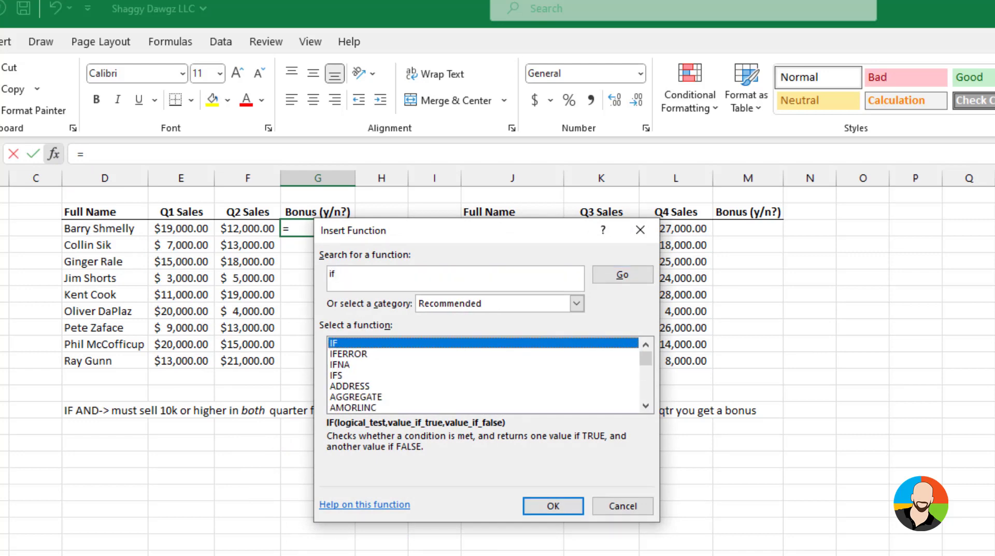
pyautogui.click(559, 511)
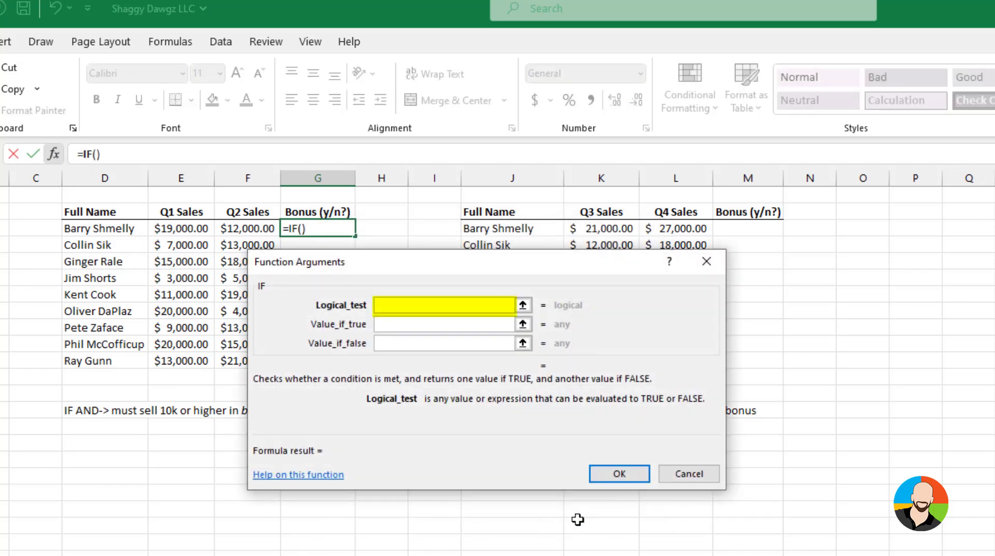
# Set the IF function's logical test to AND(E3>=10000,F3>=10000), covering both Q1 and Q2 sales.
pyautogui.write('AND(')
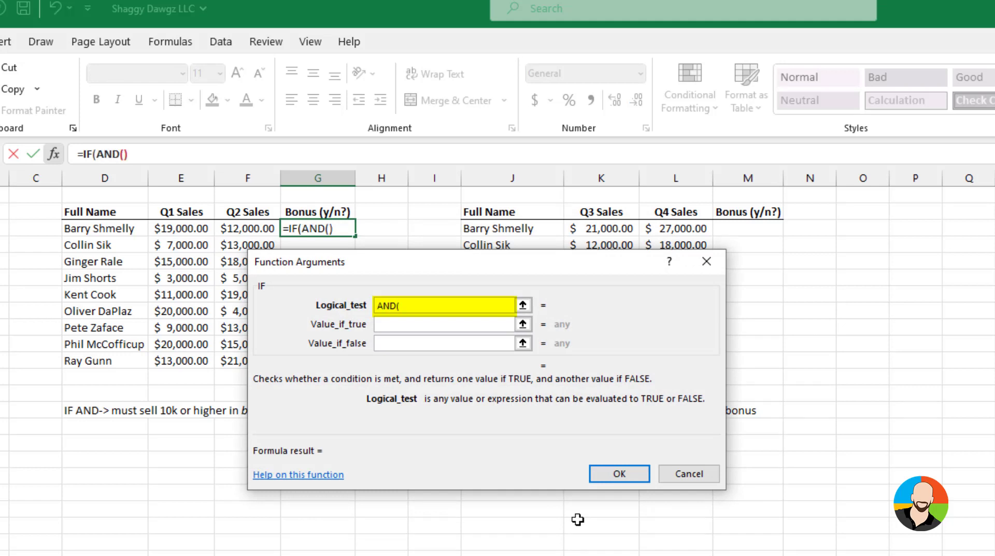
pyautogui.click(191, 227)
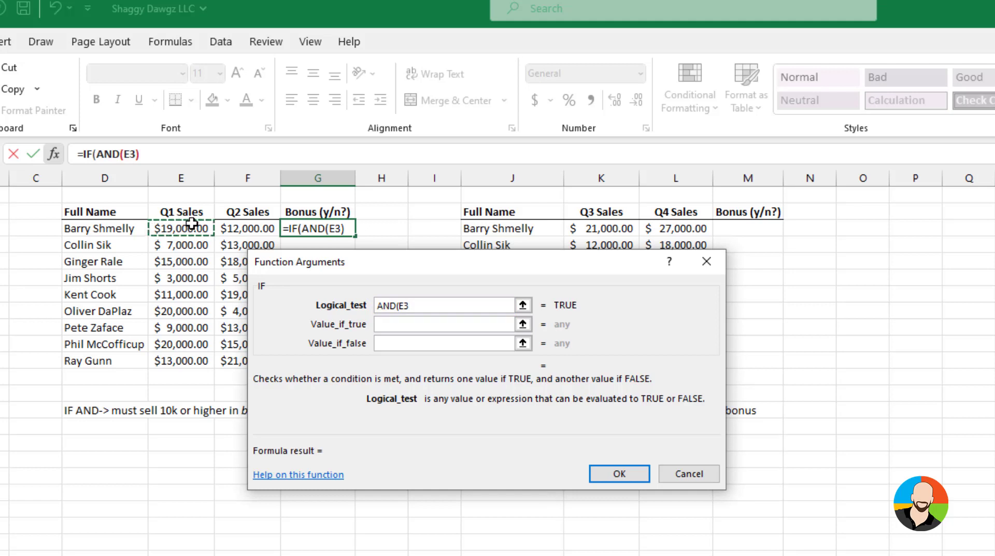
pyautogui.write('>=')
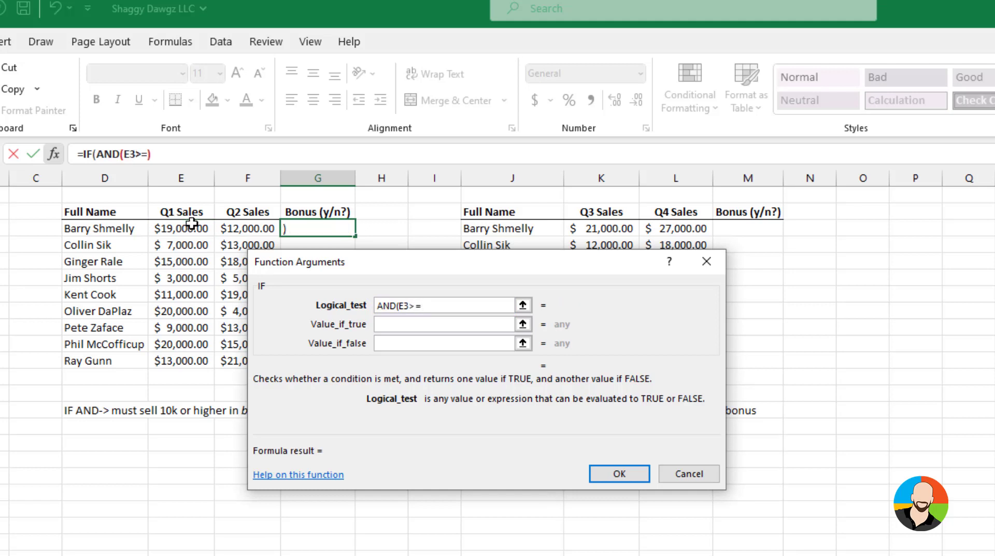
pyautogui.write('10000')
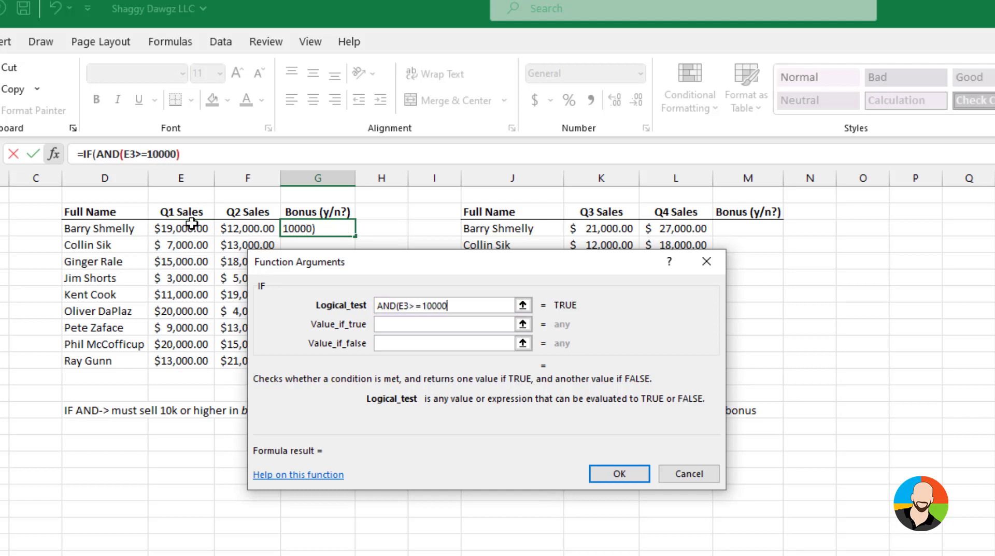
pyautogui.write(',')
pyautogui.click(259, 229)
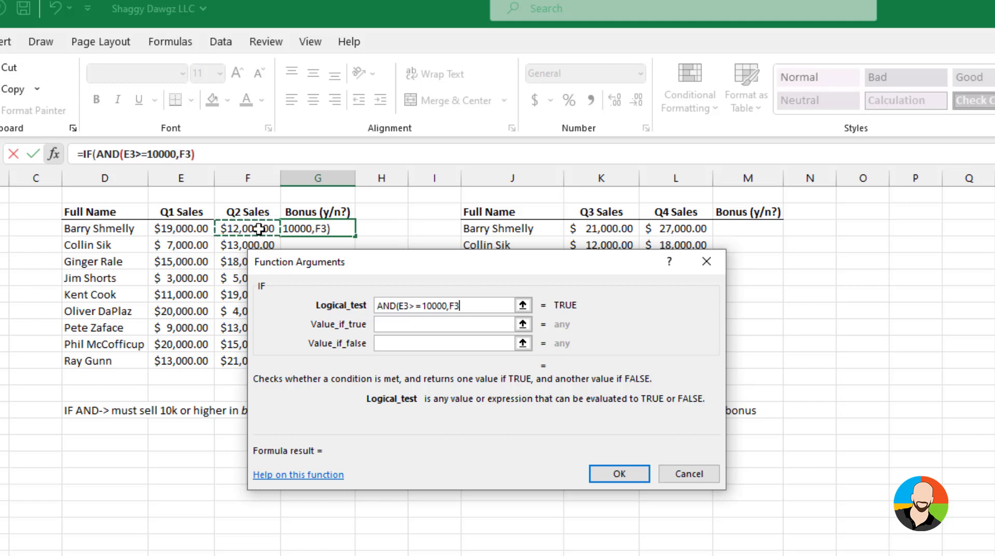
pyautogui.write('>=10')
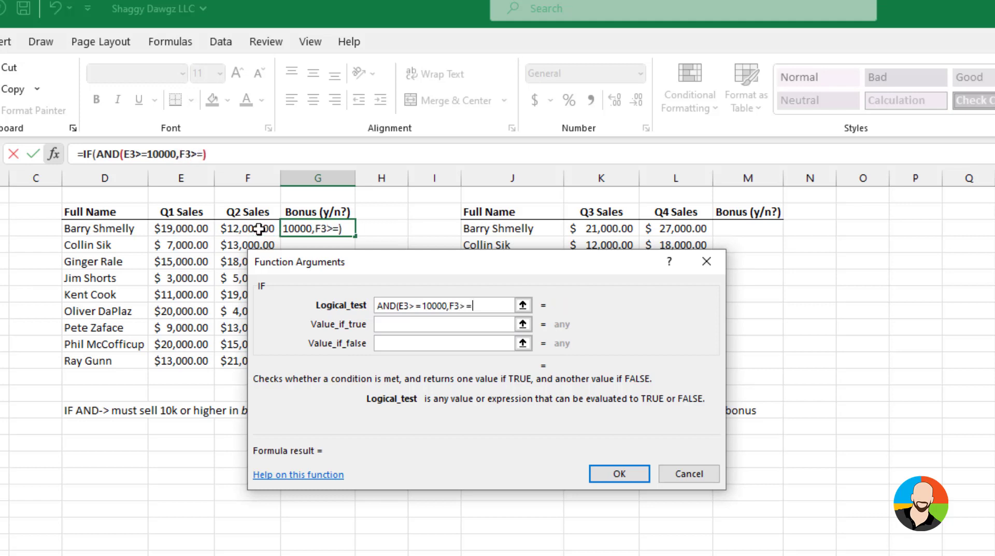
pyautogui.write('000)')
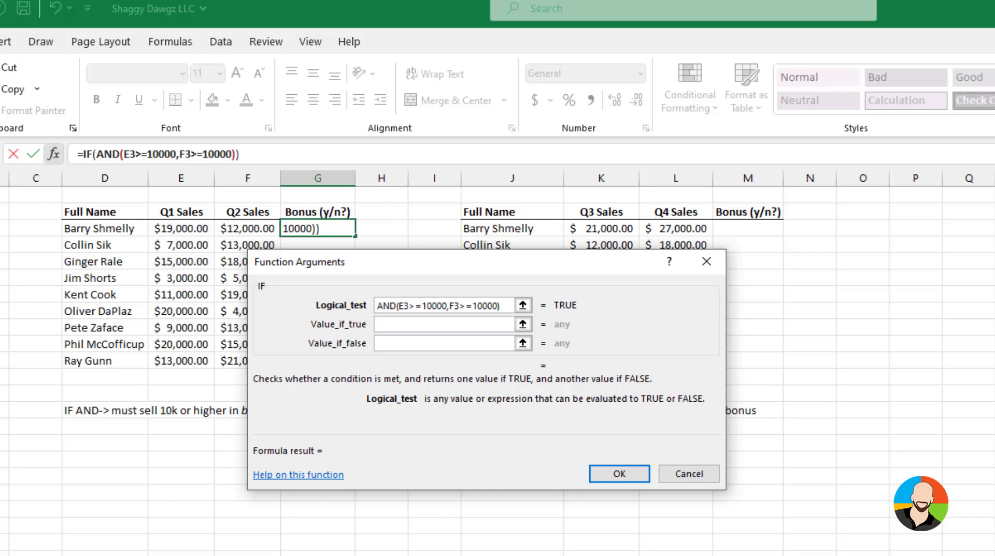
# Return "Bonus" when true and "No Bonus" when false, and fill the formula down the Q1/Q2 table's Bonus column.
pyautogui.press('Tab')
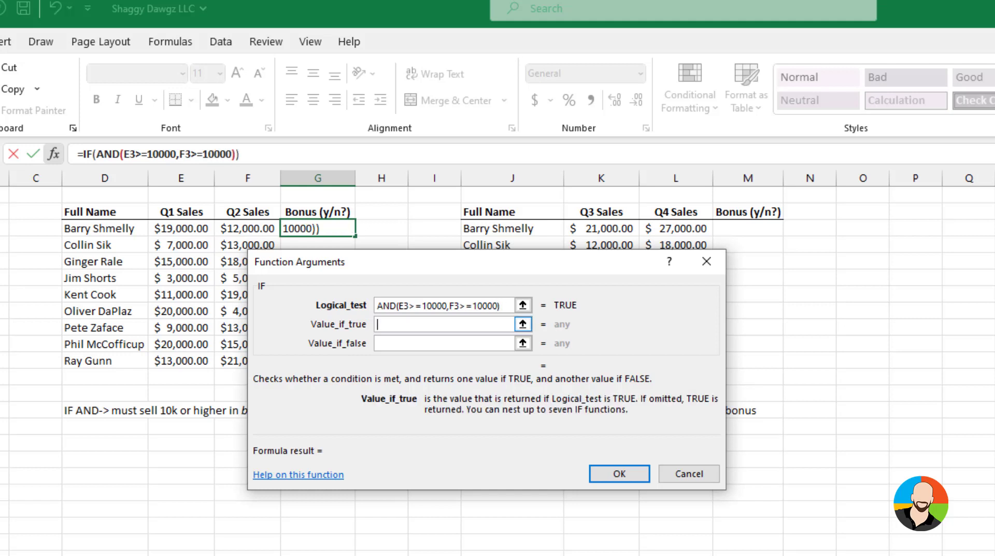
pyautogui.write('Bonus')
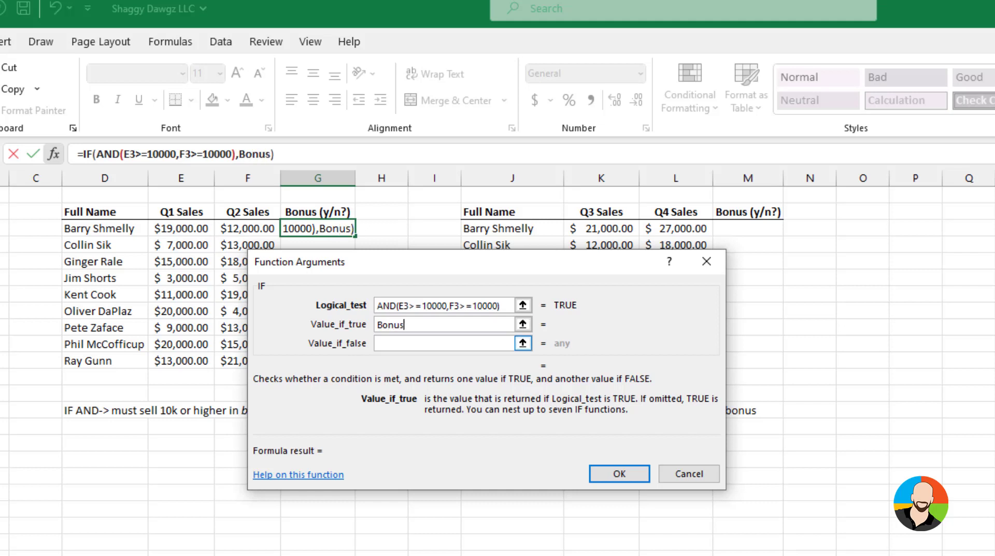
pyautogui.click(403, 346)
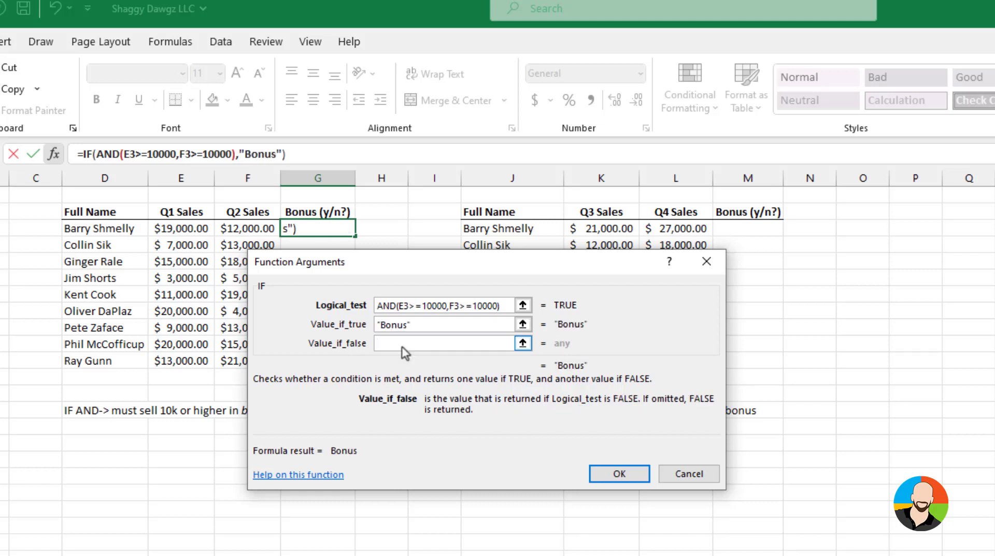
pyautogui.write('No B')
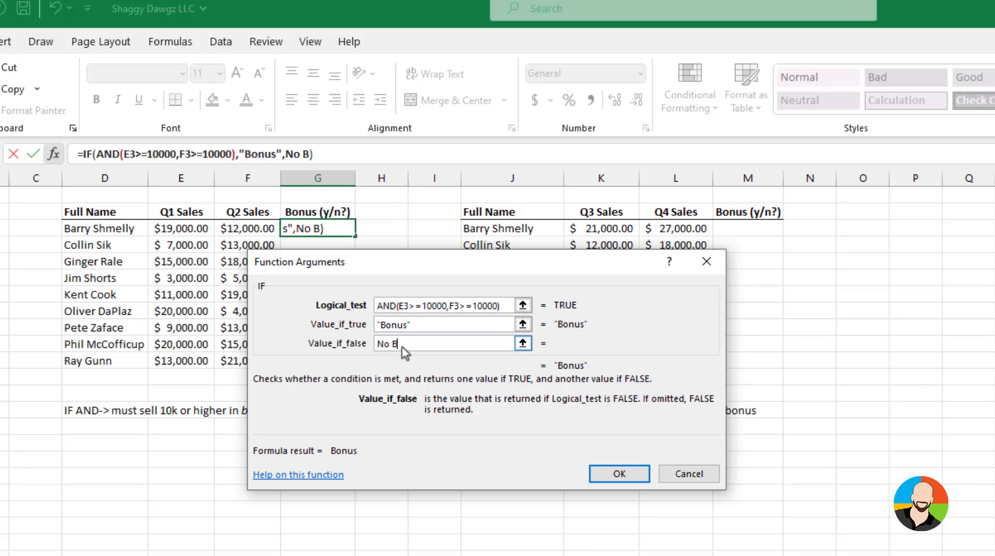
pyautogui.write('onus')
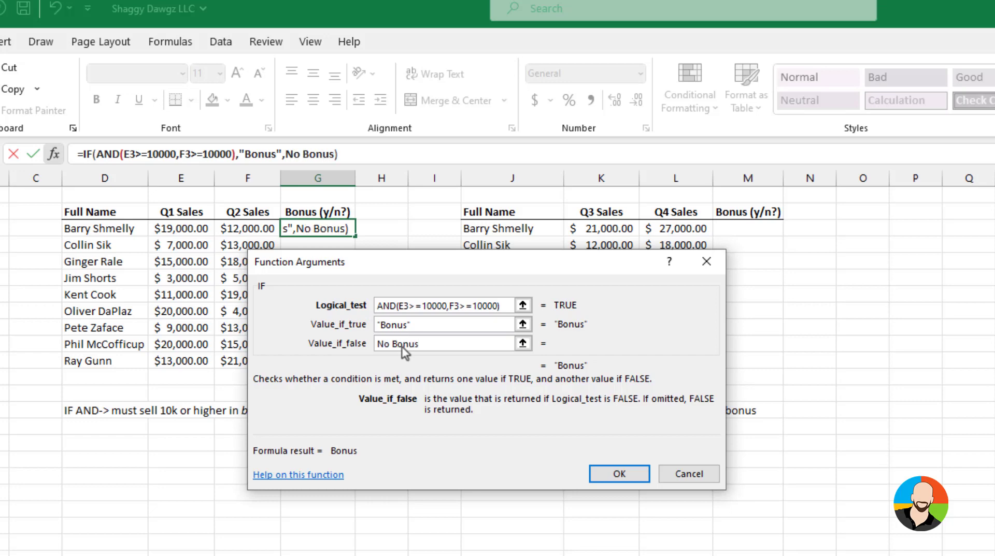
pyautogui.click(623, 478)
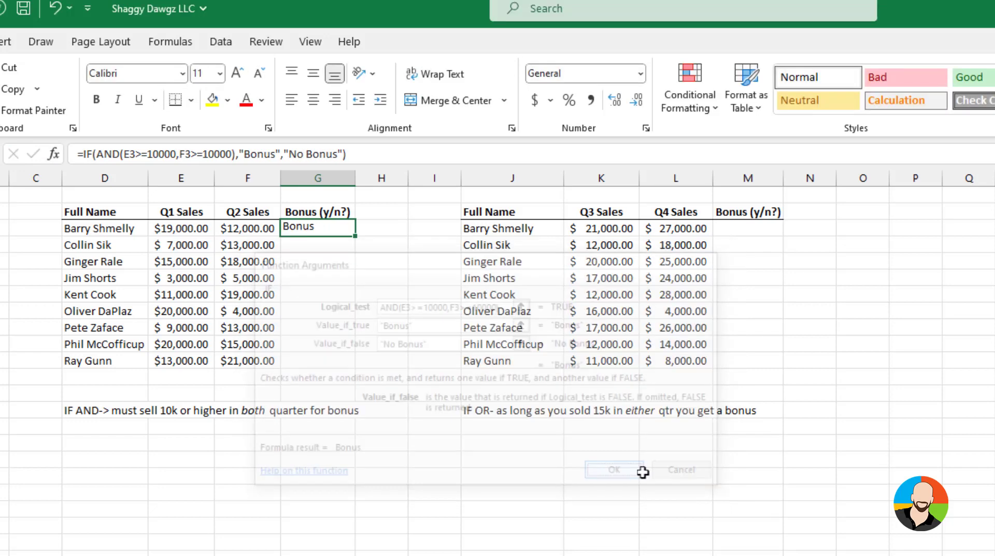
pyautogui.moveTo(355, 236); pyautogui.dragTo(358, 366)
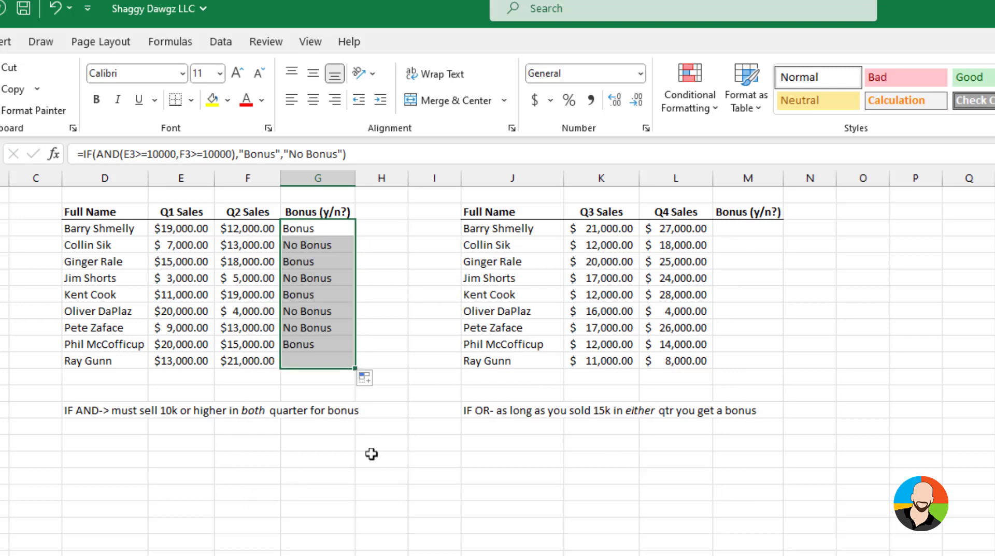
pyautogui.click(378, 494)
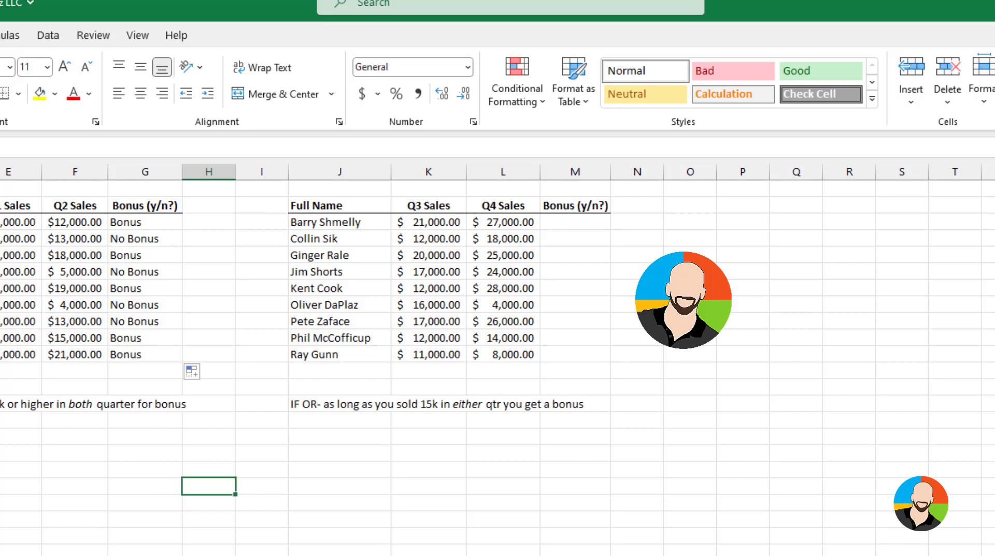
# Insert an IF function in M3, the first Bonus (y/n?) cell of the Q3/Q4 sales table.
pyautogui.click(575, 223)
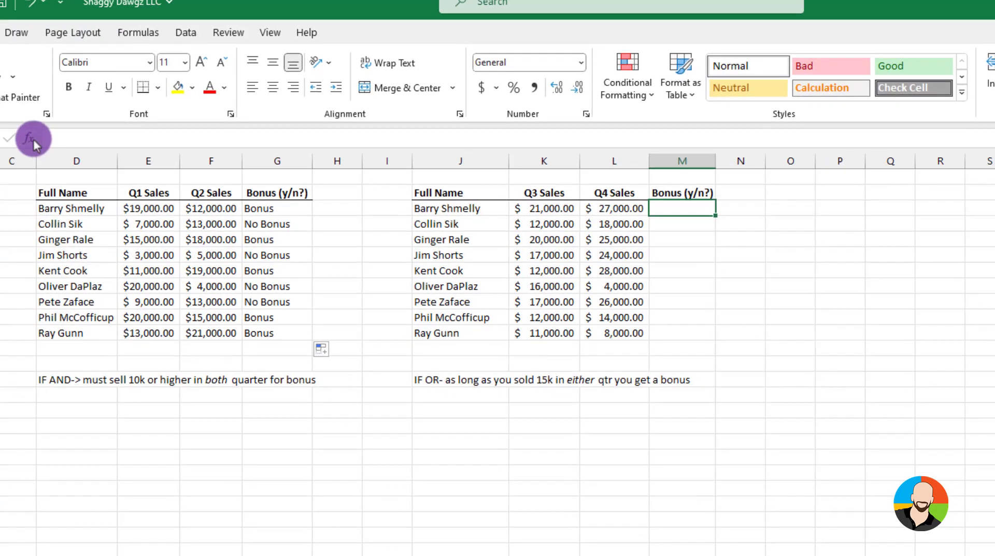
pyautogui.click(29, 138)
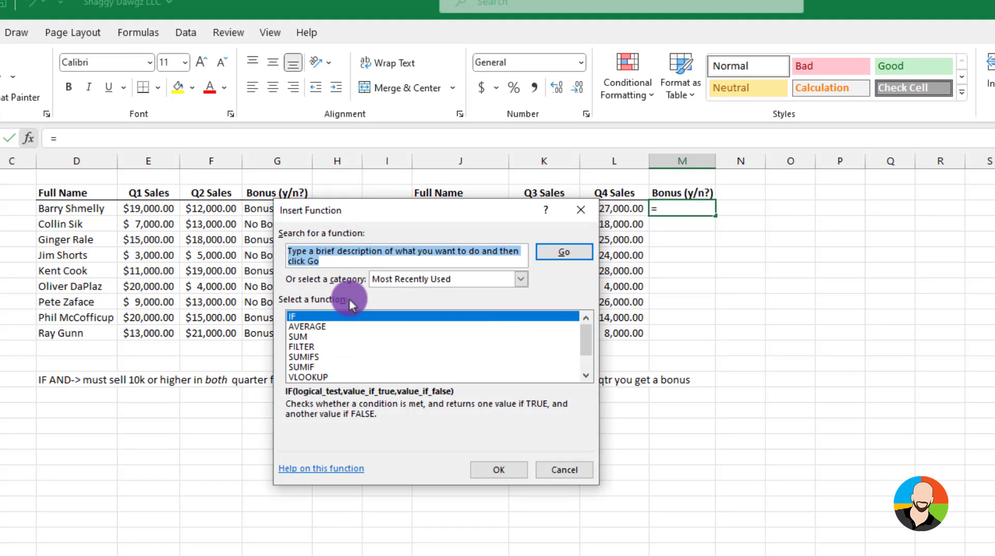
pyautogui.write('if')
pyautogui.press('Return')
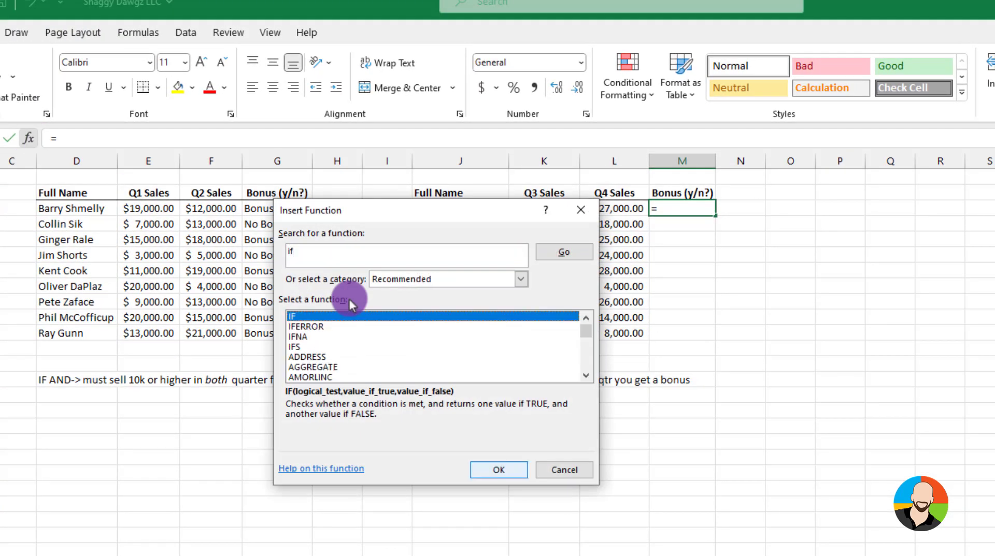
pyautogui.click(492, 472)
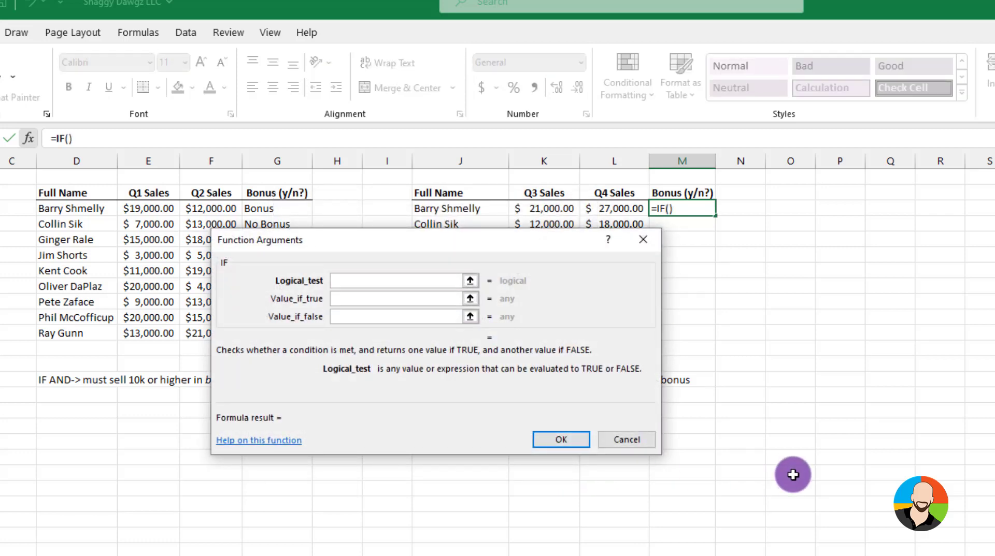
# Set the IF function's logical test to OR(K3>=15000,L3>=15000), covering either Q3 or Q4 sales.
pyautogui.write('OR(')
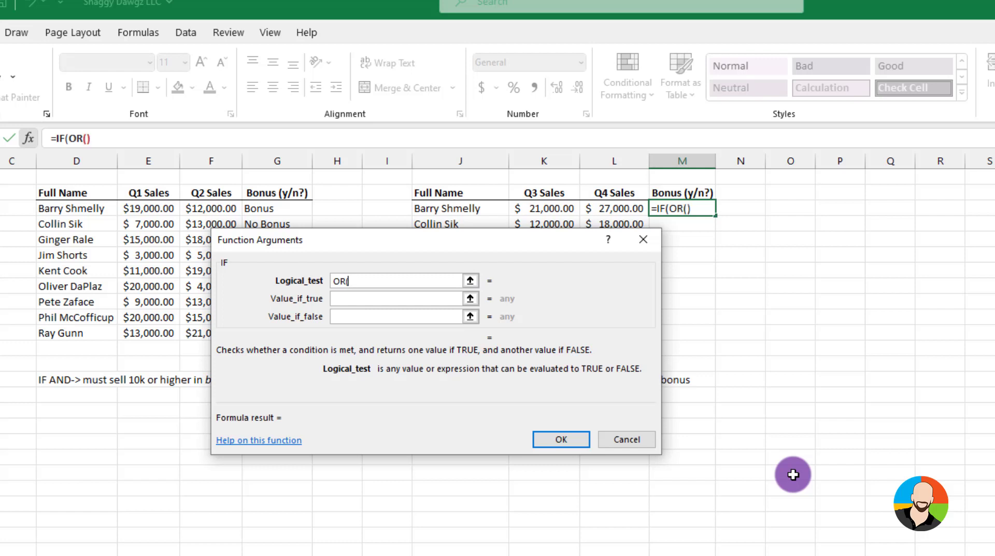
pyautogui.click(546, 203)
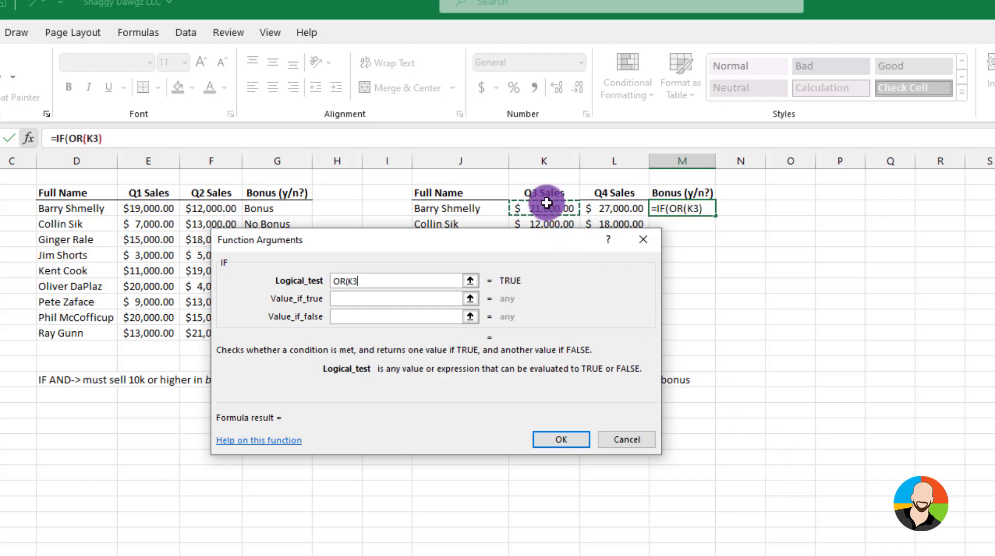
pyautogui.write('>=1')
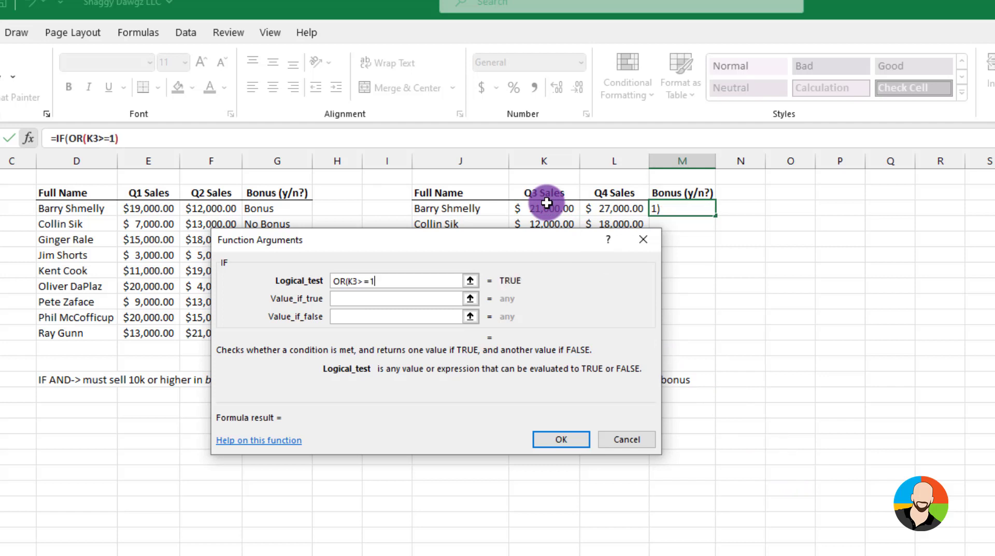
pyautogui.write('50000')
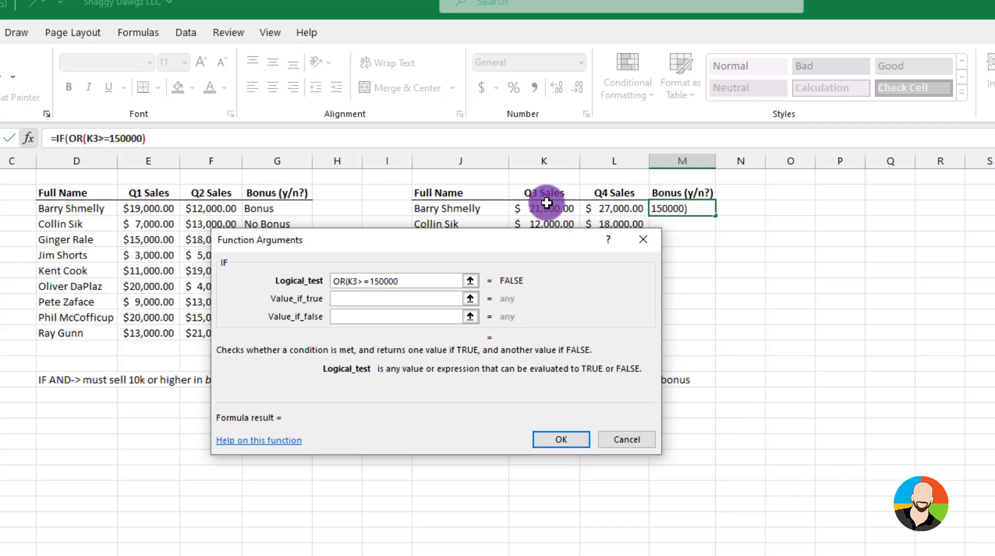
pyautogui.press('BackSpace')
pyautogui.write(',')
pyautogui.click(629, 207)
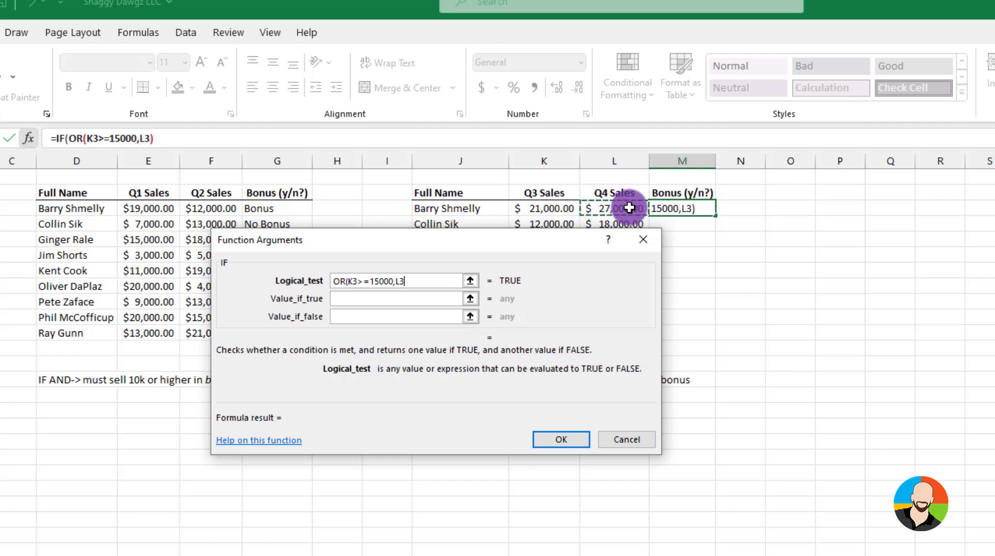
pyautogui.write('>=15000')
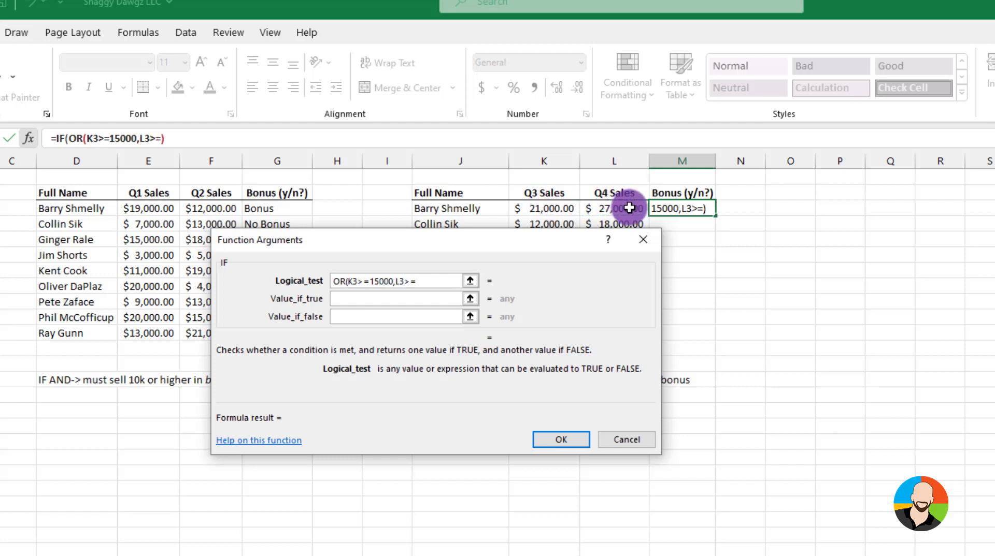
pyautogui.write(')')
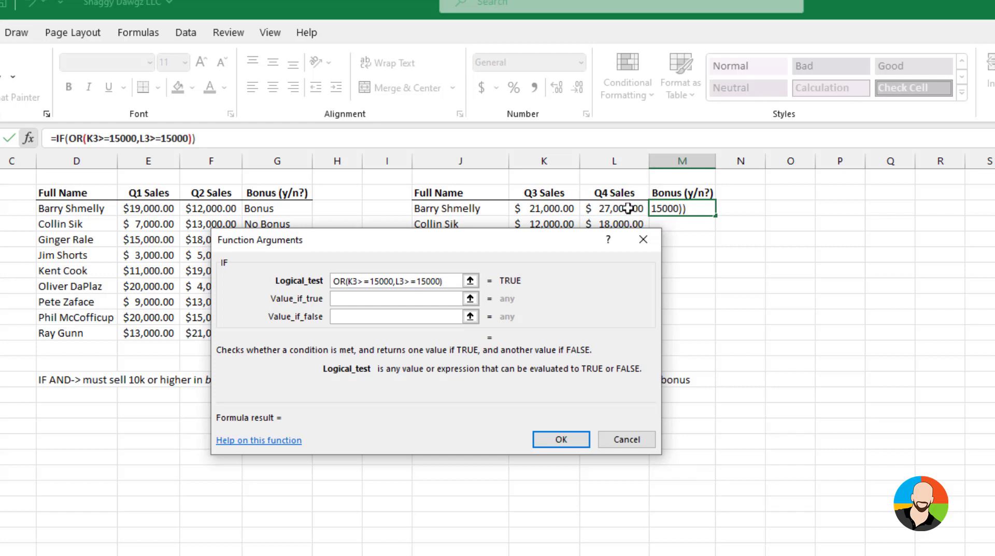
# Return "Bonus" when true and "No Bonus" when false, and fill the formula down the Q3/Q4 table's Bonus column.
pyautogui.click(352, 301)
pyautogui.write('Bonus')
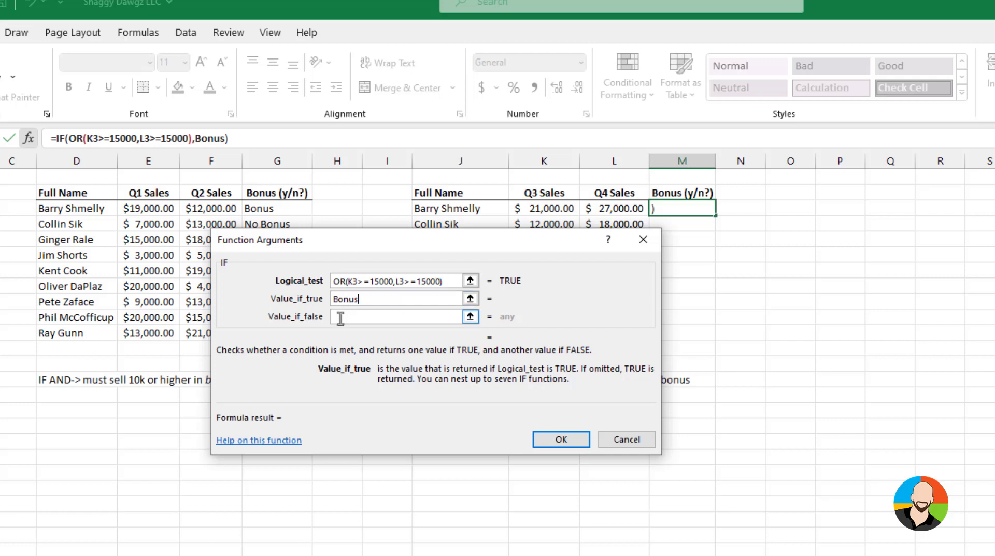
pyautogui.click(341, 317)
pyautogui.write('No Bonus')
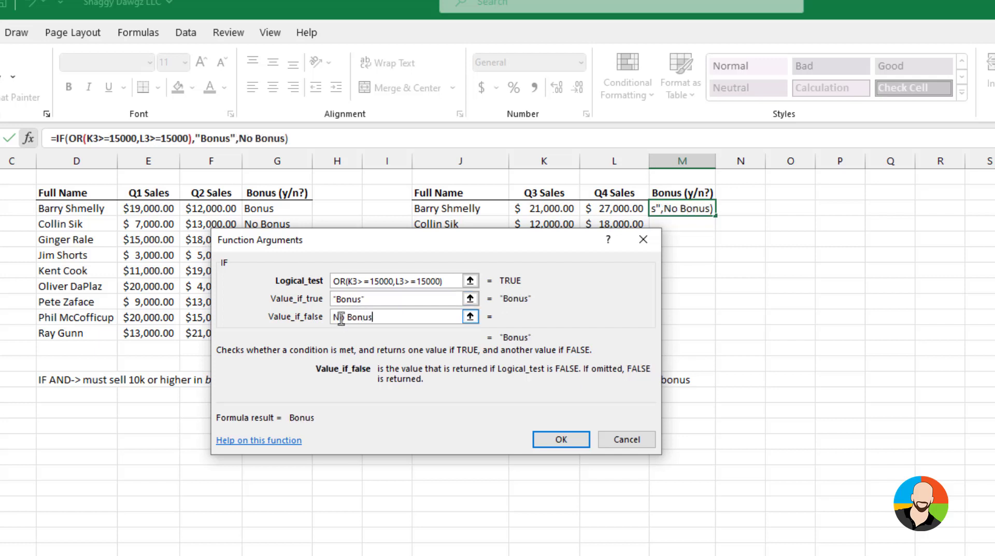
pyautogui.press('Return')
pyautogui.doubleClick(715, 216)
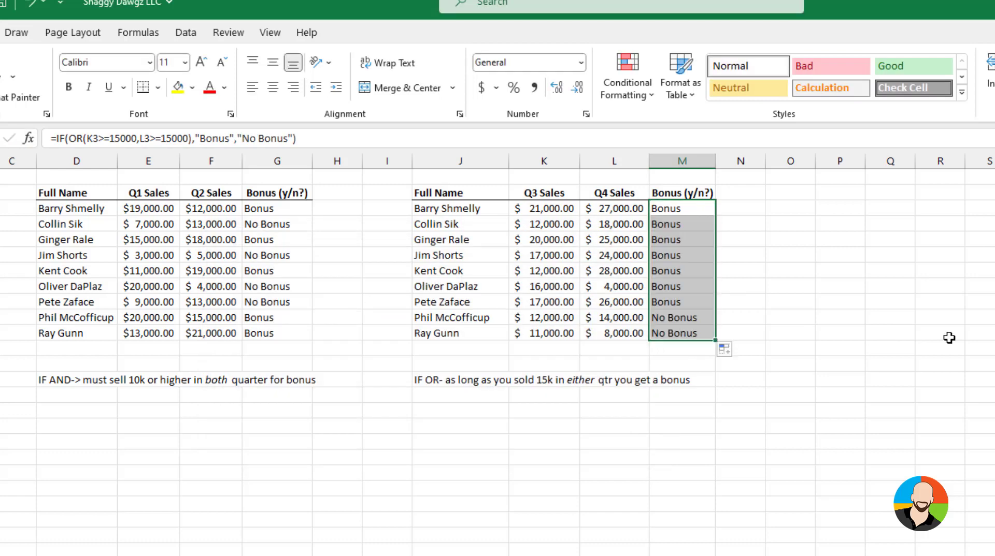
pyautogui.click(948, 338)
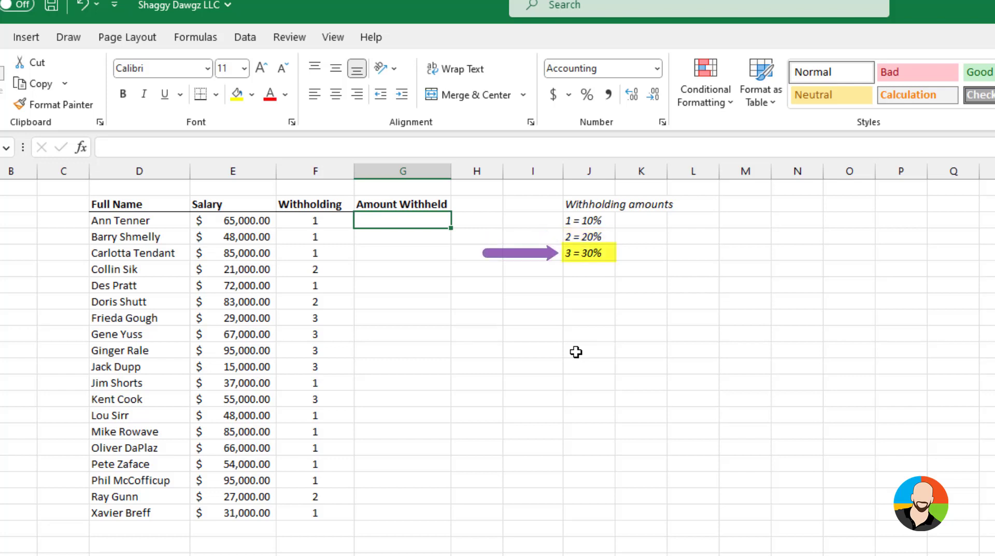
# Insert an IFS function in G3, the first Amount Withheld cell of the salary table.
pyautogui.click(514, 359)
pyautogui.click(82, 147)
pyautogui.write('ifs')
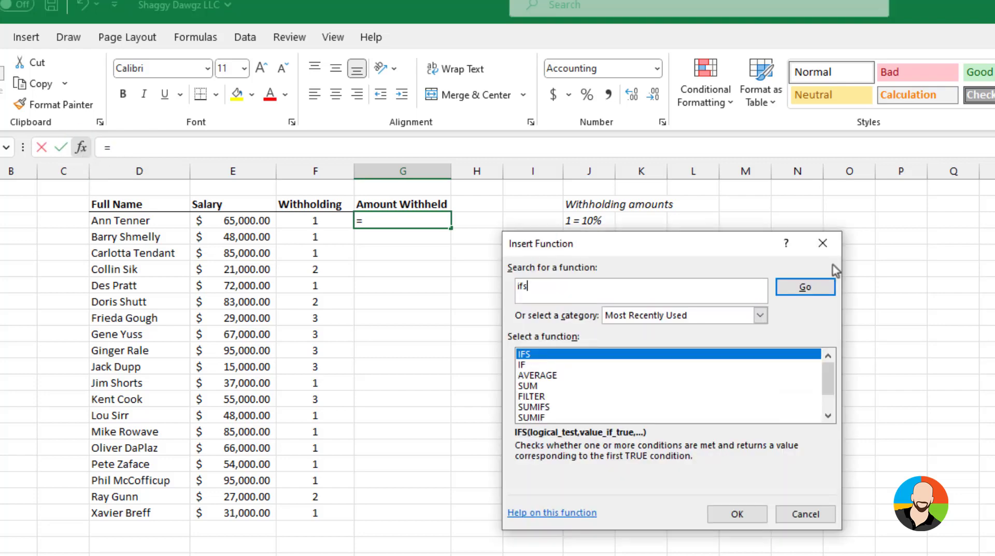
pyautogui.click(737, 514)
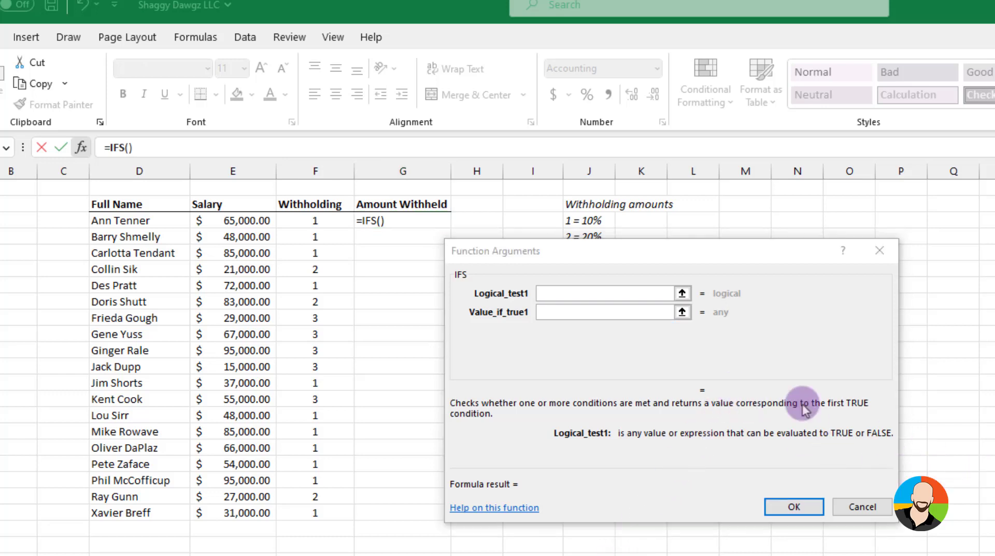
# Set the IFS function's first condition to F3=1, returning 10% of the salary as E3*.1.
pyautogui.click(315, 217)
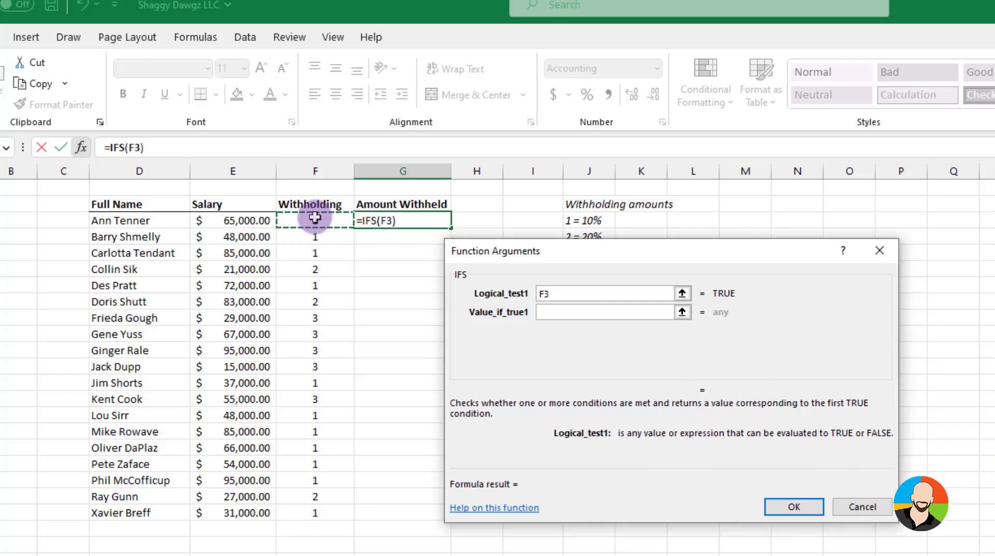
pyautogui.write('=1')
pyautogui.click(543, 313)
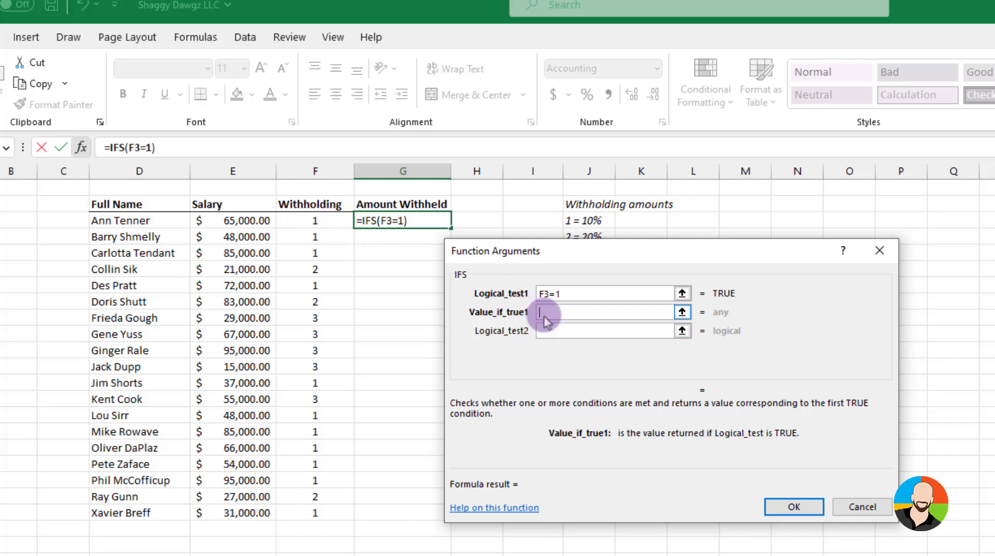
pyautogui.click(253, 219)
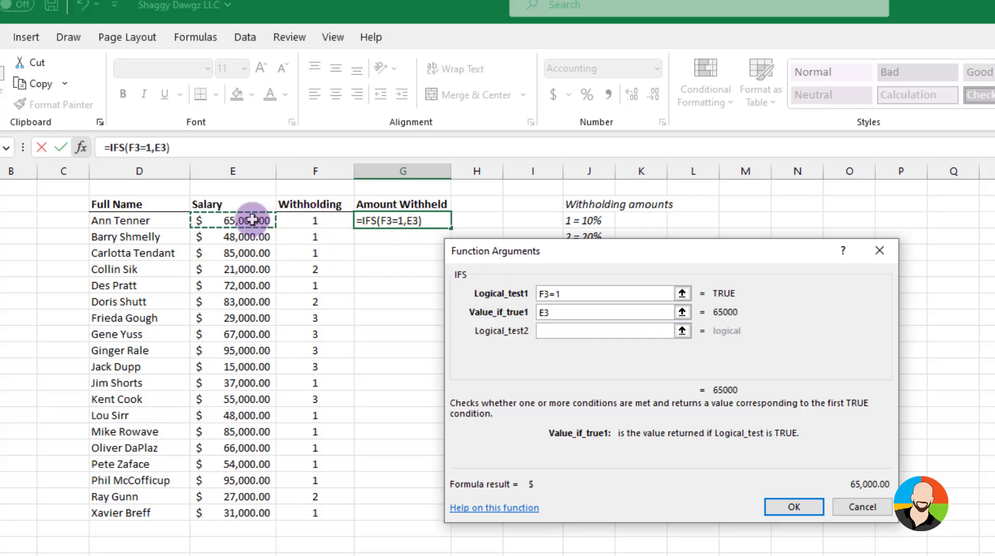
pyautogui.write('*.1')
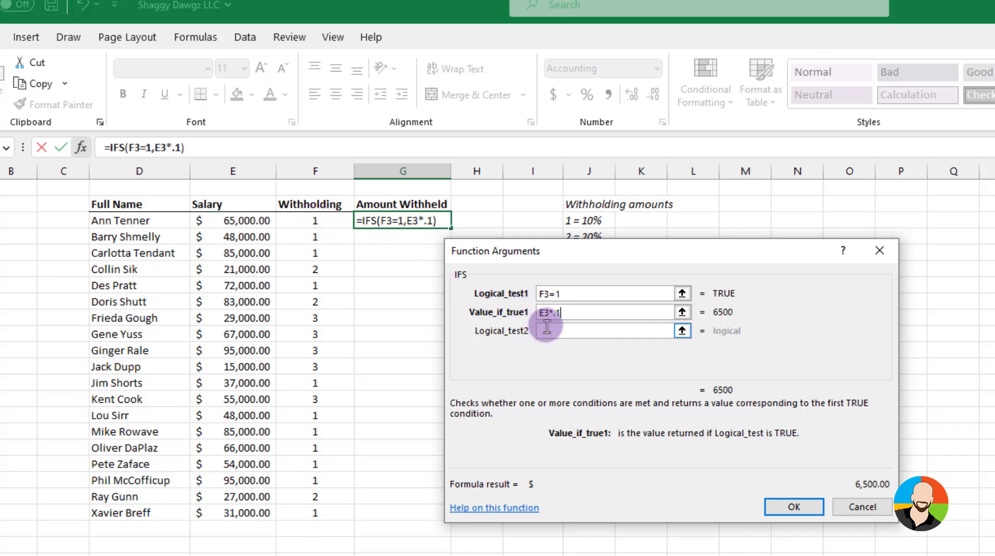
# Add a second IFS condition, F3=2, that returns 20% of the salary as E3*.2.
pyautogui.click(546, 327)
pyautogui.click(320, 221)
pyautogui.write('=')
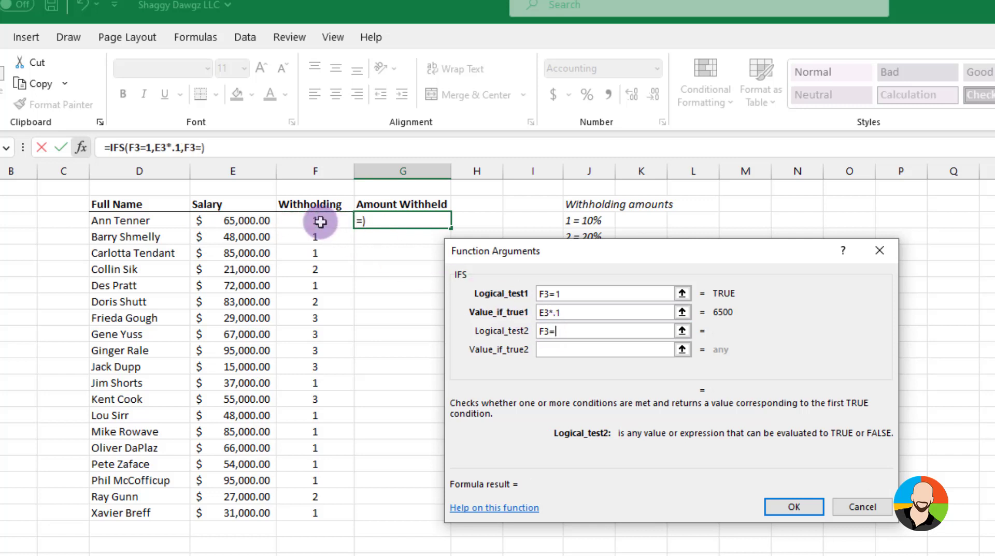
pyautogui.write('2')
pyautogui.click(545, 349)
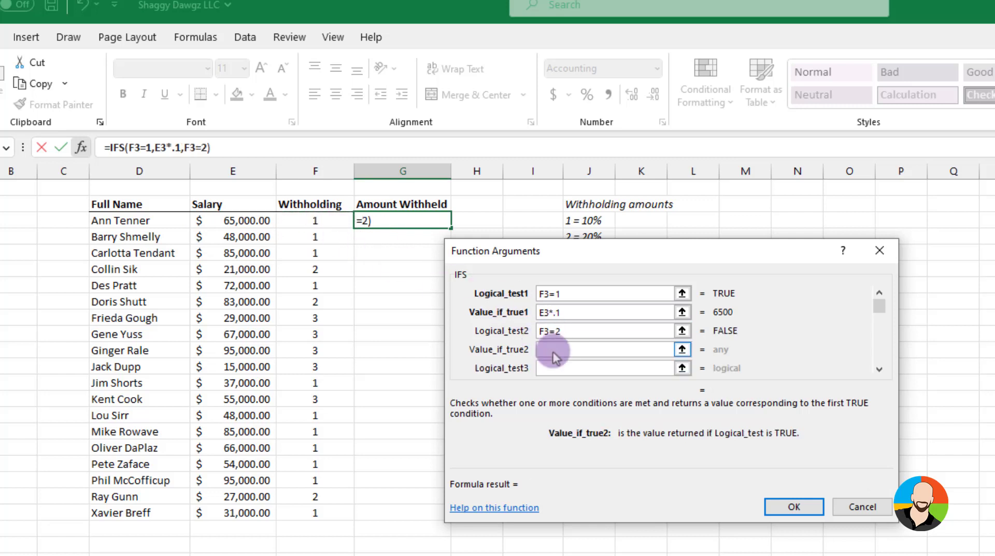
pyautogui.click(254, 225)
pyautogui.write('*.2')
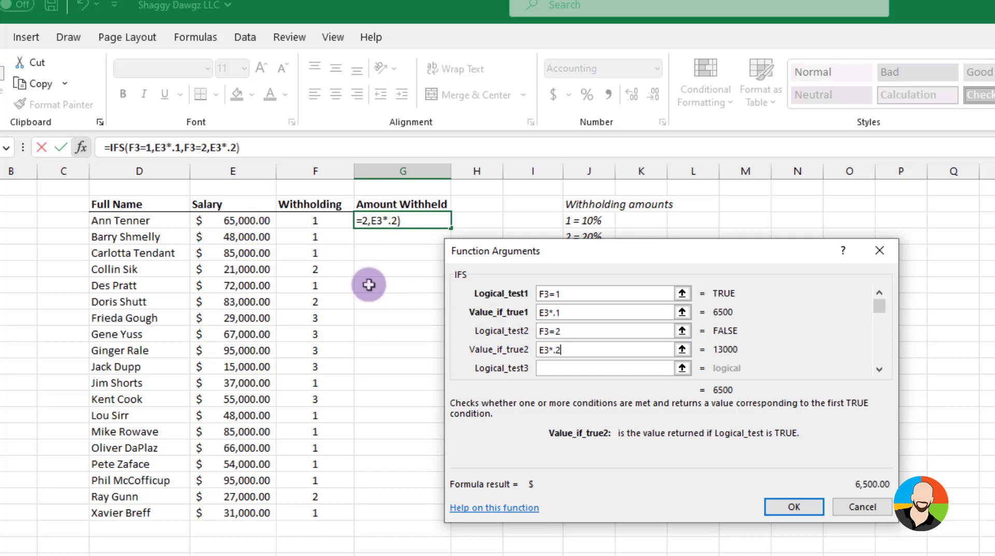
# Add a third IFS condition, F3=3, that returns 30% of the salary as E3*.3.
pyautogui.click(554, 369)
pyautogui.click(317, 221)
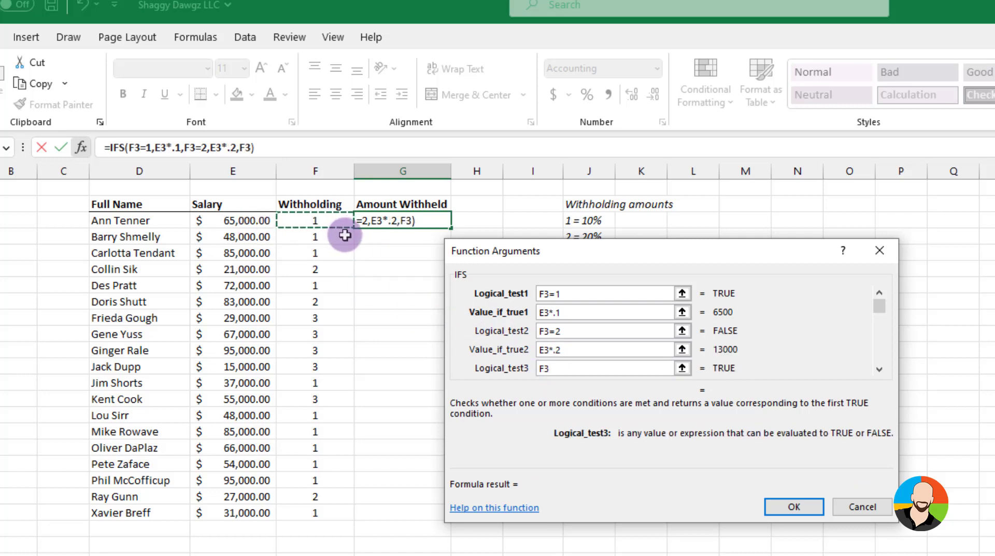
pyautogui.write('=3')
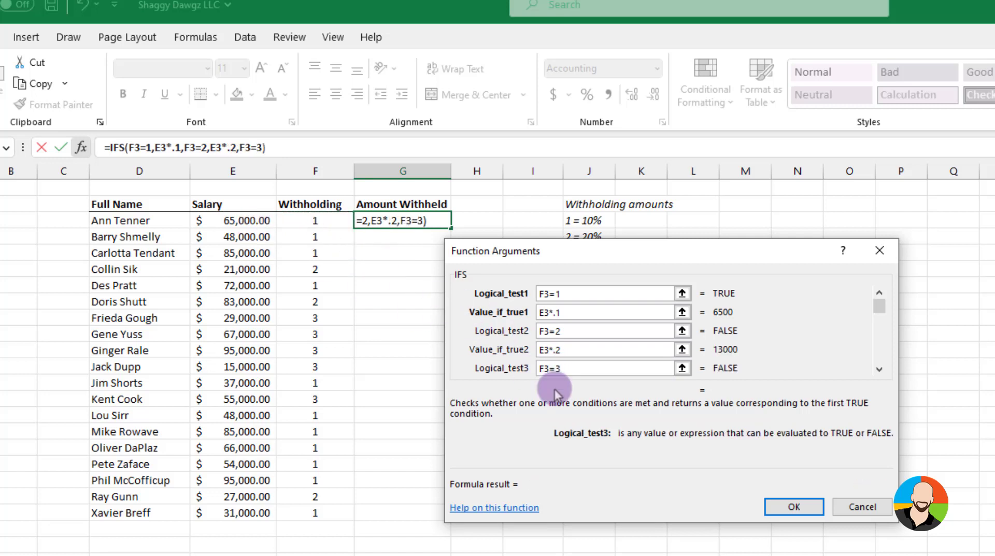
pyautogui.click(878, 370)
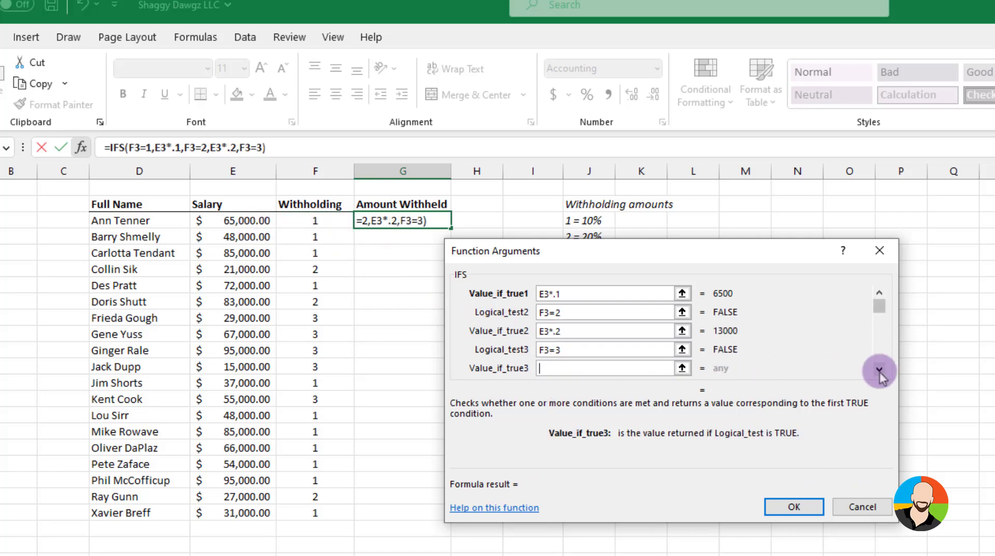
pyautogui.click(249, 222)
pyautogui.write('*.3')
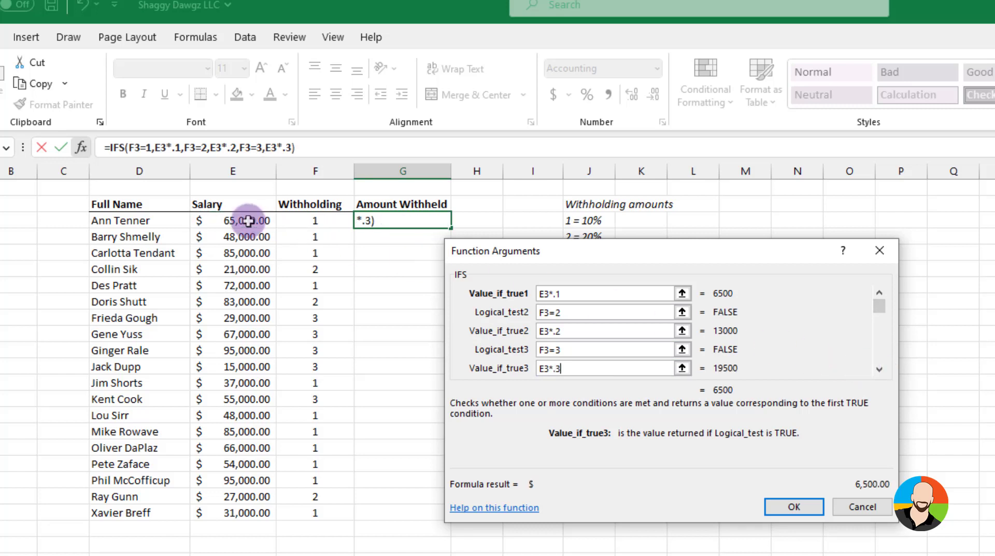
# Add a fallback condition of true returning "Not Applicable", and fill the IFS formula down the whole Amount Withheld column.
pyautogui.press('Tab')
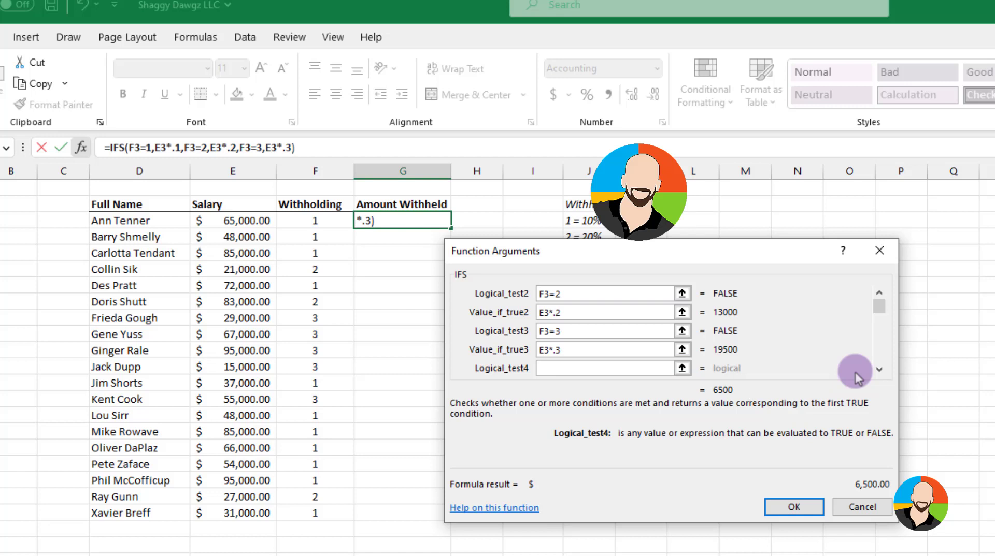
pyautogui.write('true')
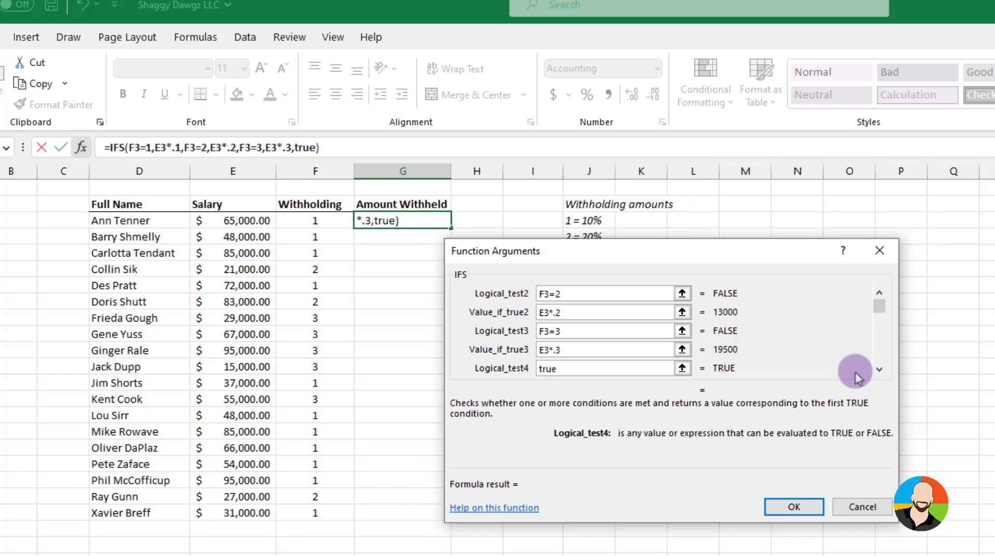
pyautogui.click(880, 372)
pyautogui.write('Not Applicable')
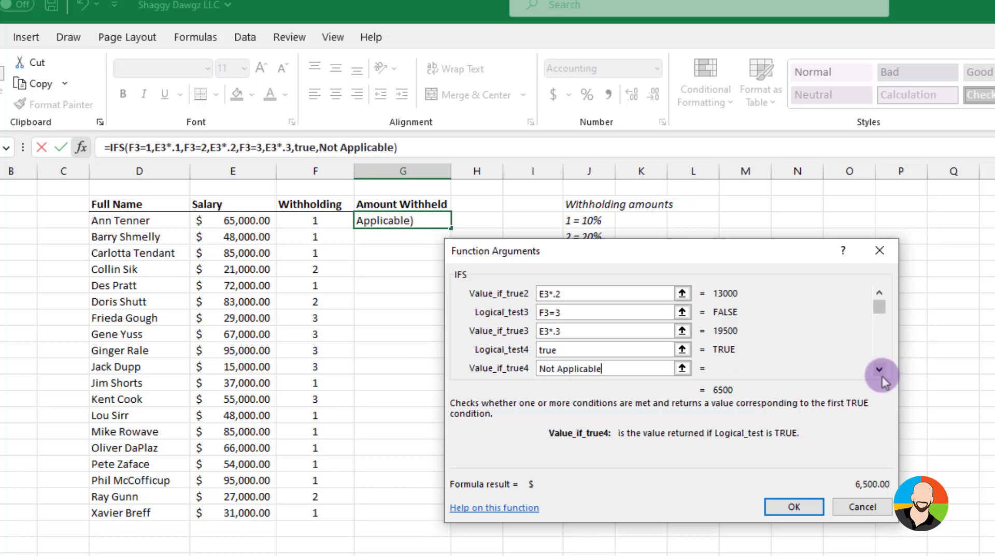
pyautogui.click(793, 506)
pyautogui.moveTo(451, 228); pyautogui.dragTo(455, 516)
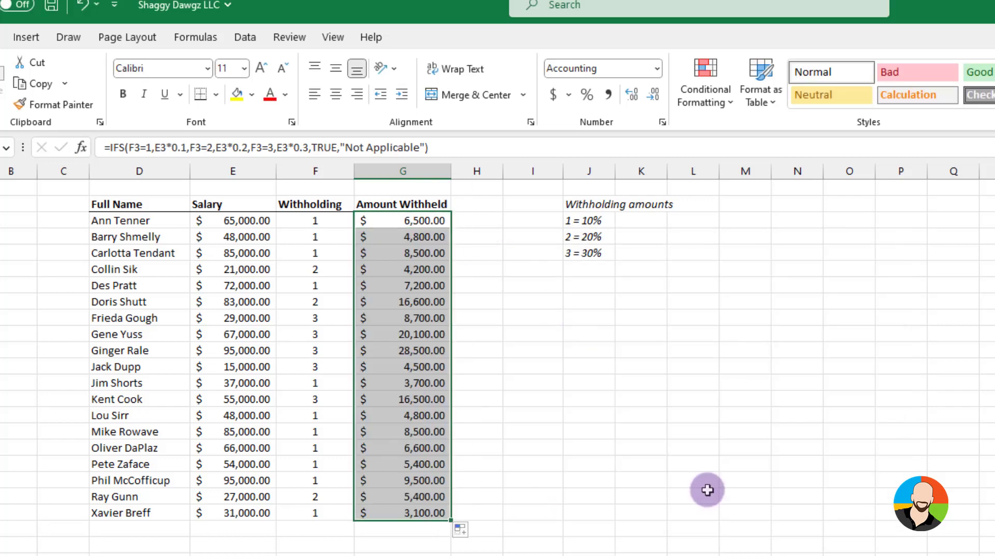
pyautogui.click(707, 490)
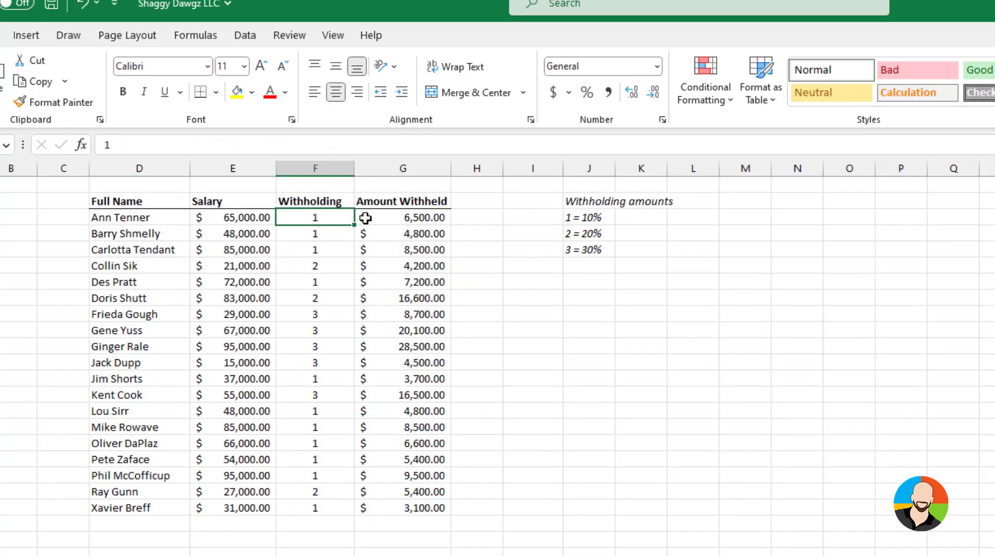
# Test the IFS formula by changing the first withholding value in F3 to 2, 3, 1 and 4 in turn.
pyautogui.write('2')
pyautogui.press('Return')
pyautogui.press('Up')
pyautogui.write('3')
pyautogui.press('Return')
pyautogui.press('Up')
pyautogui.write('1')
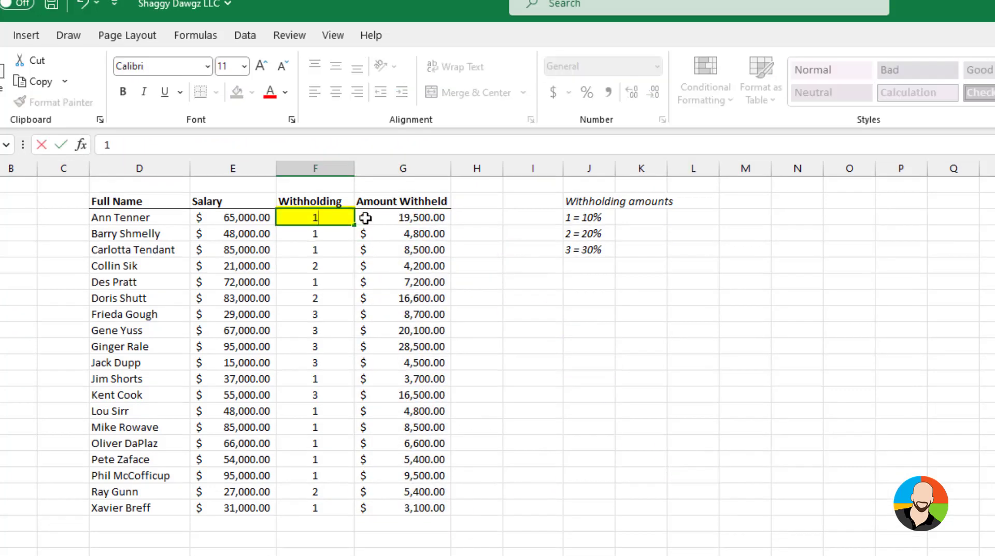
pyautogui.press('Return')
pyautogui.press('Up')
pyautogui.write('4')
pyautogui.press('Return')
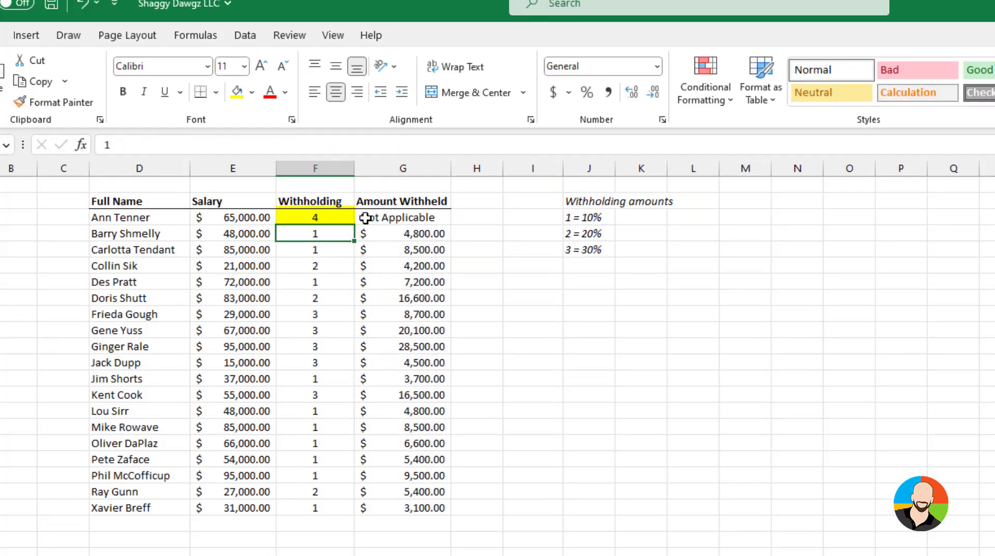
pyautogui.press('Up')
pyautogui.press('Down')
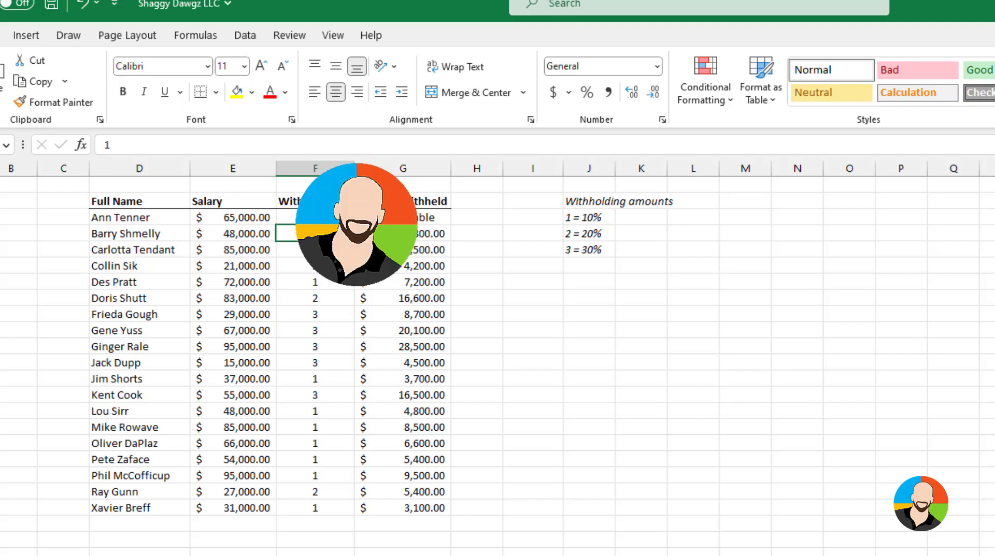